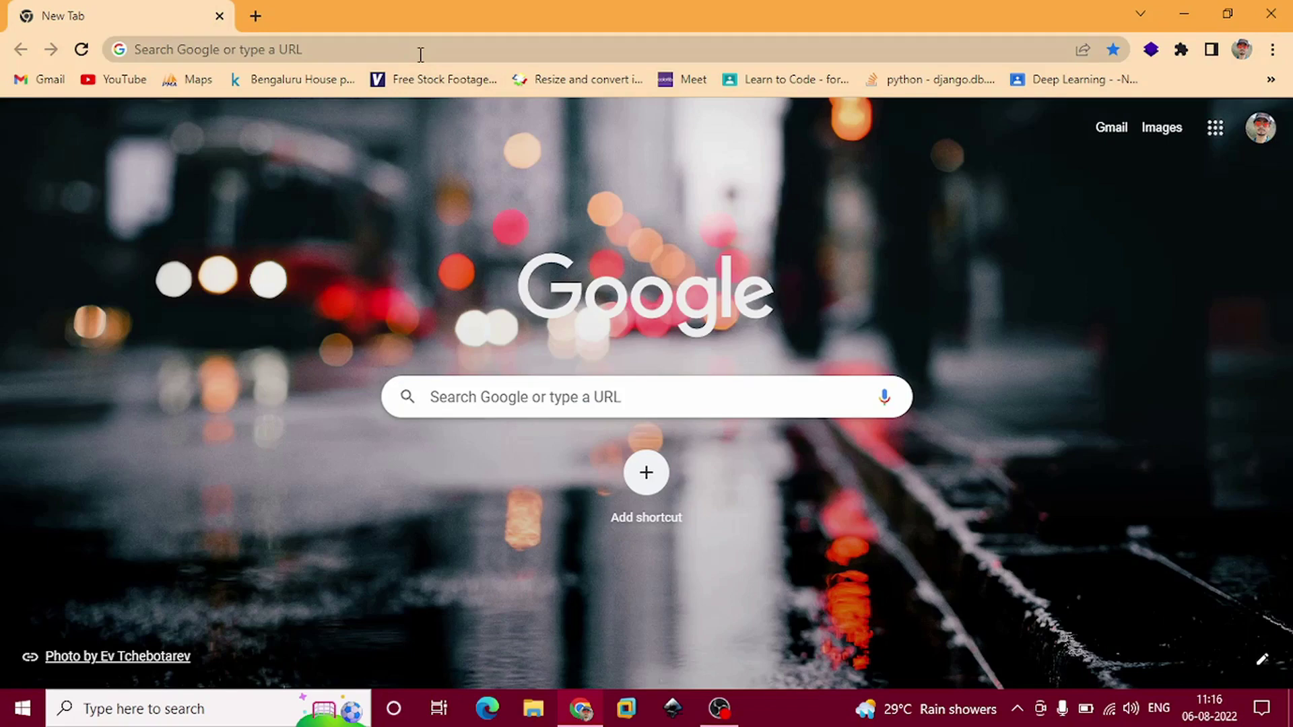
# Step: Run a Google search for 'python' in Chrome
pyautogui.click(421, 50)
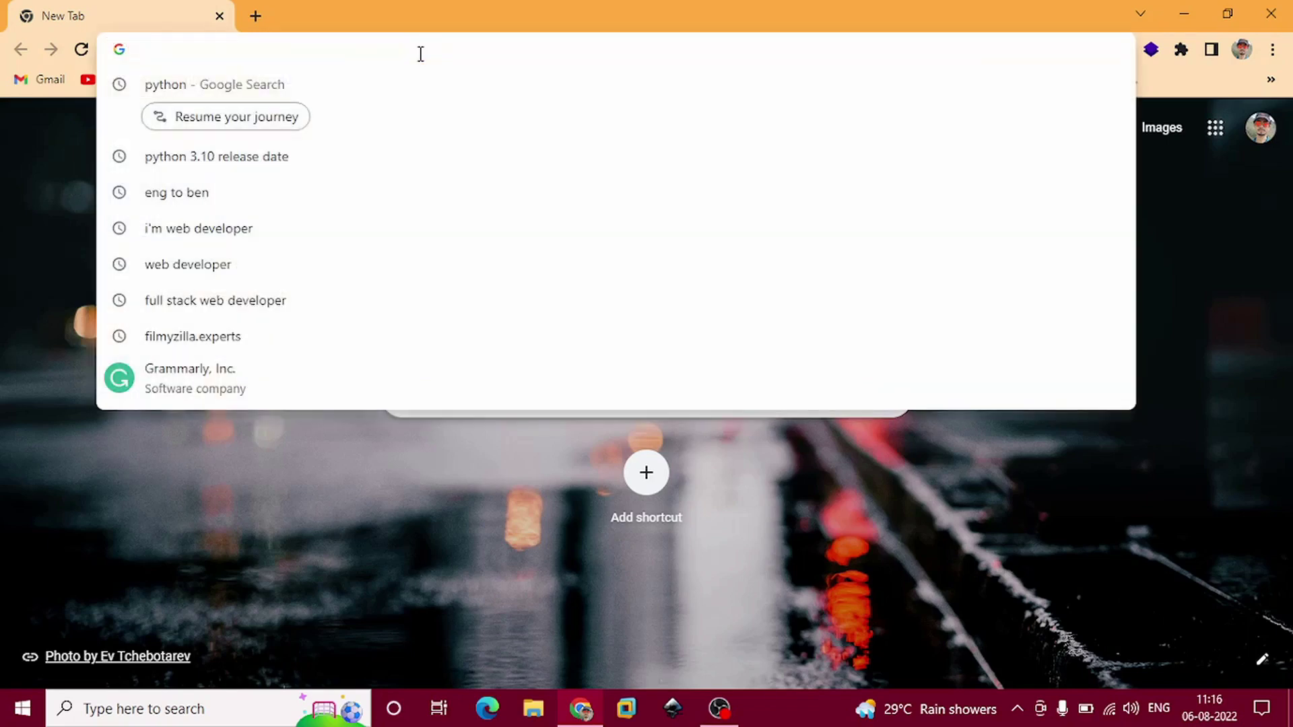
pyautogui.write('python')
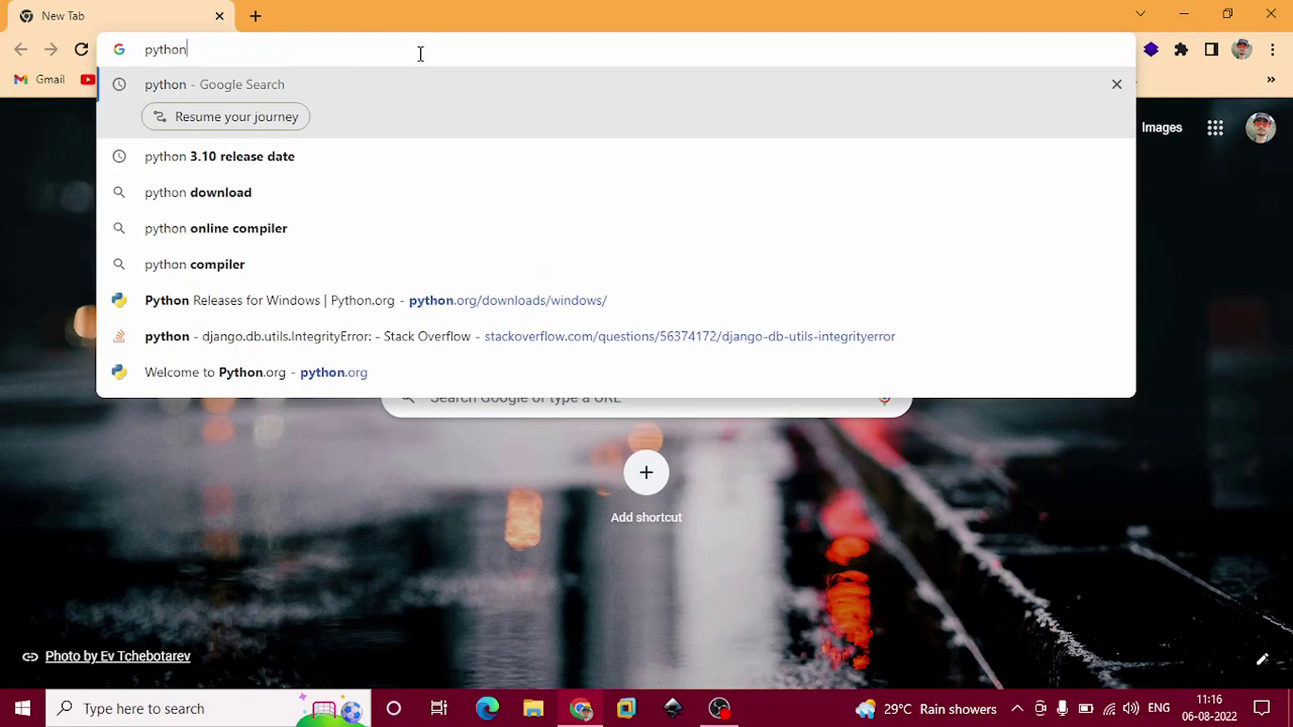
pyautogui.press('Return')
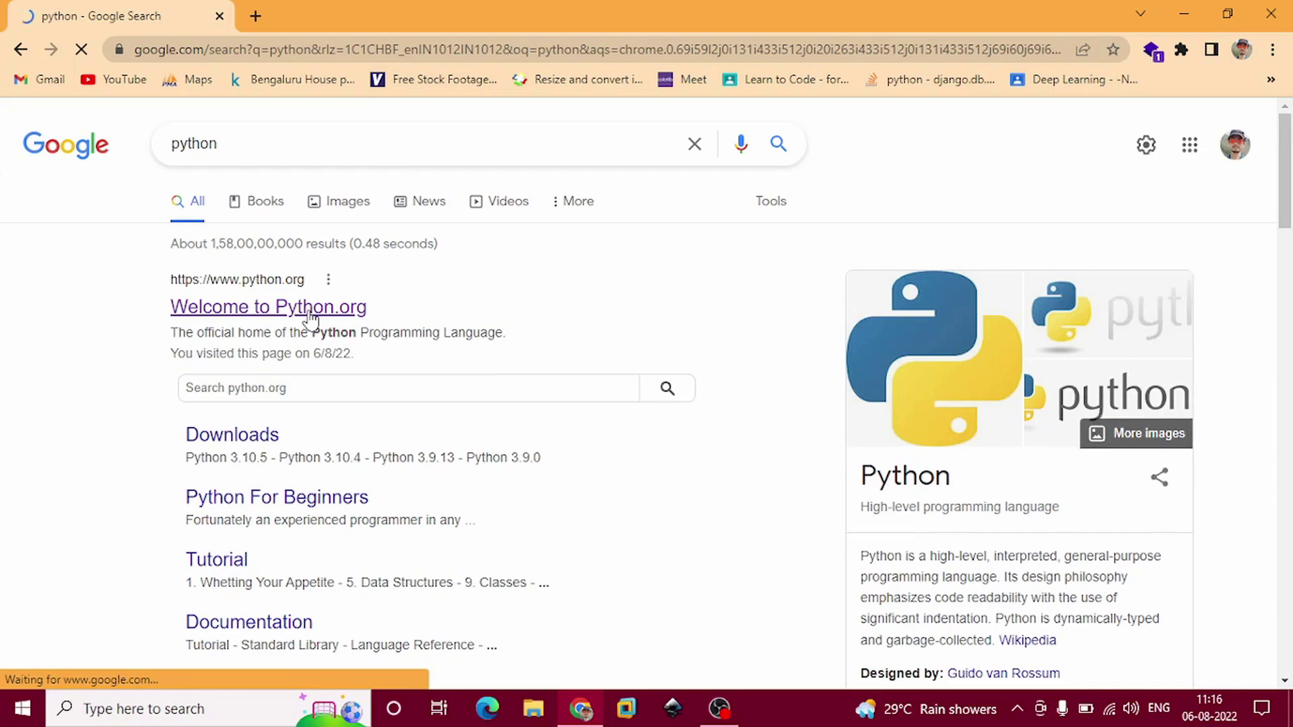
# Step: Open Python.org and download the python-3.10.6-amd64.exe Windows installer
pyautogui.click(311, 313)
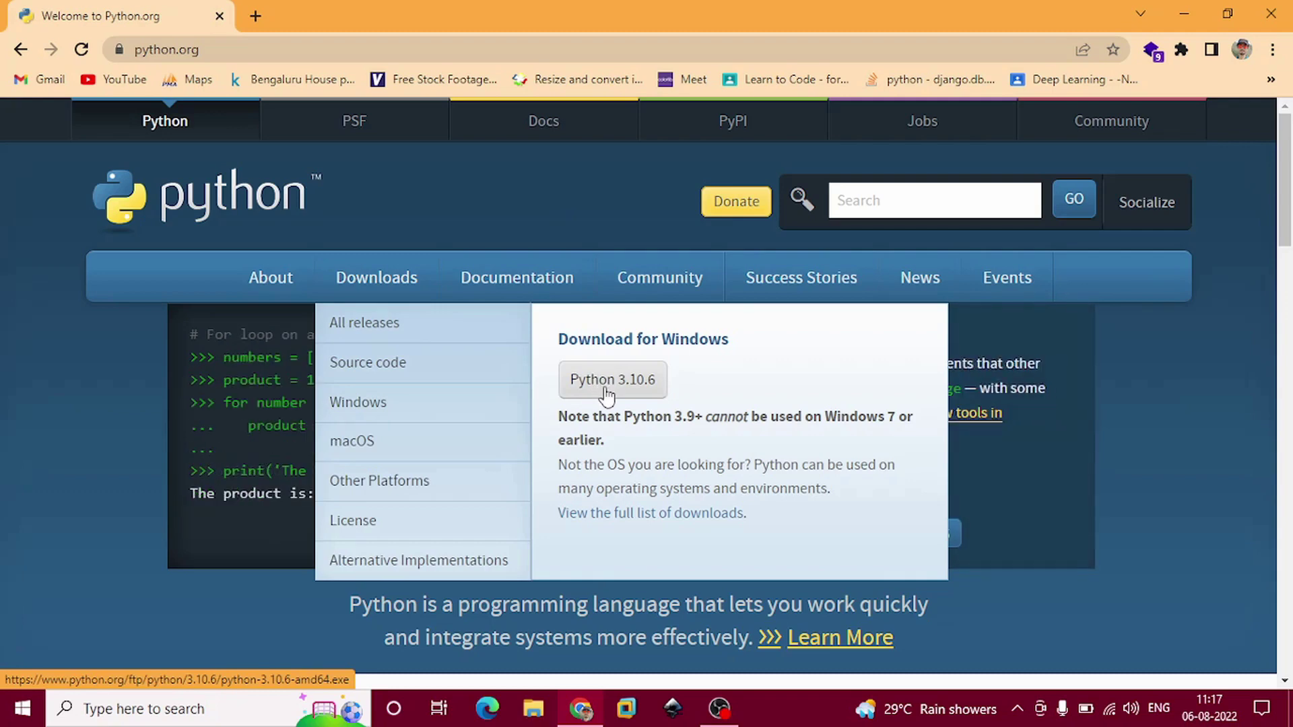
pyautogui.click(607, 392)
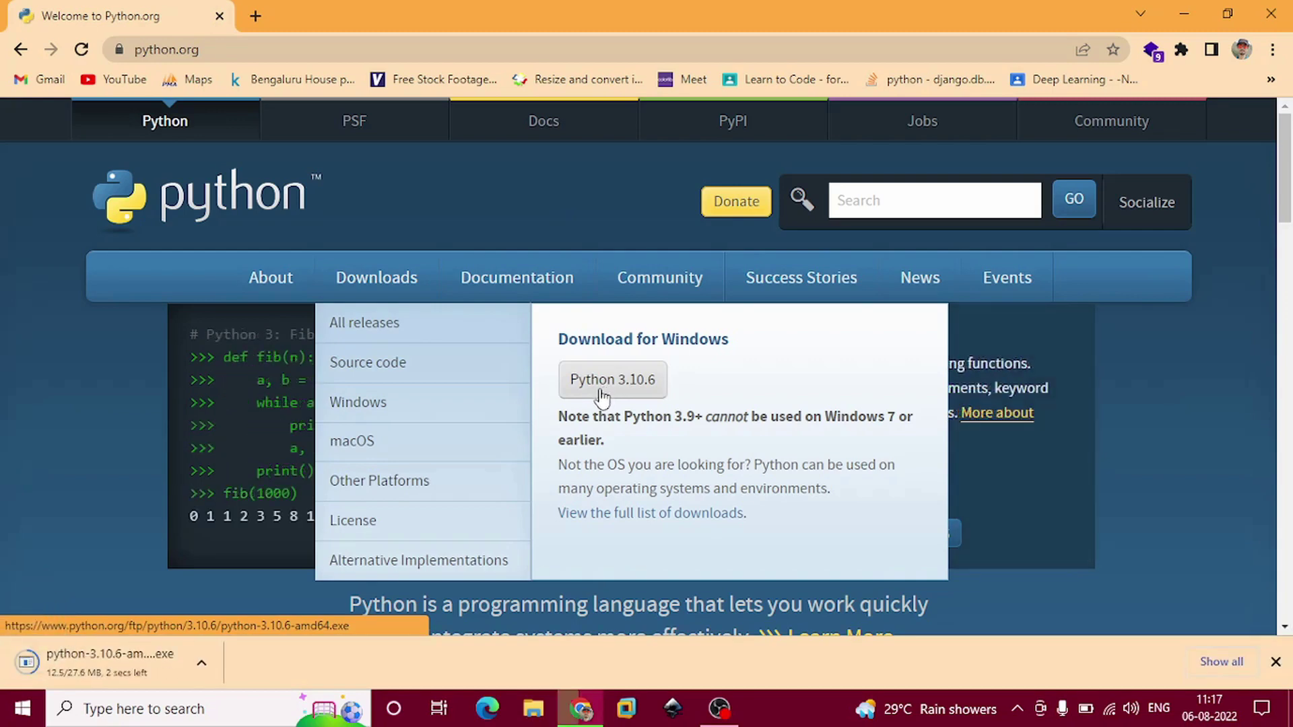
pyautogui.click(139, 667)
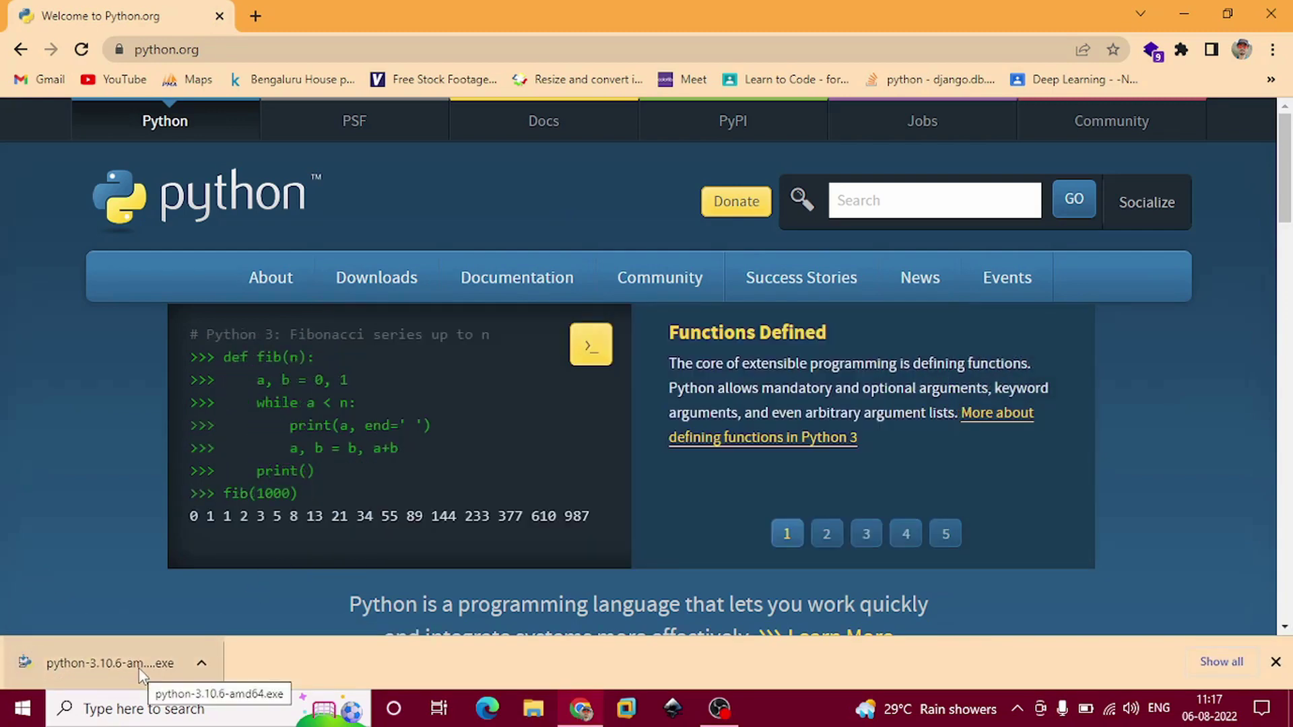
# Step: Launch python-3.10.6-amd64.exe from the Downloads folder under This PC
pyautogui.click(1186, 12)
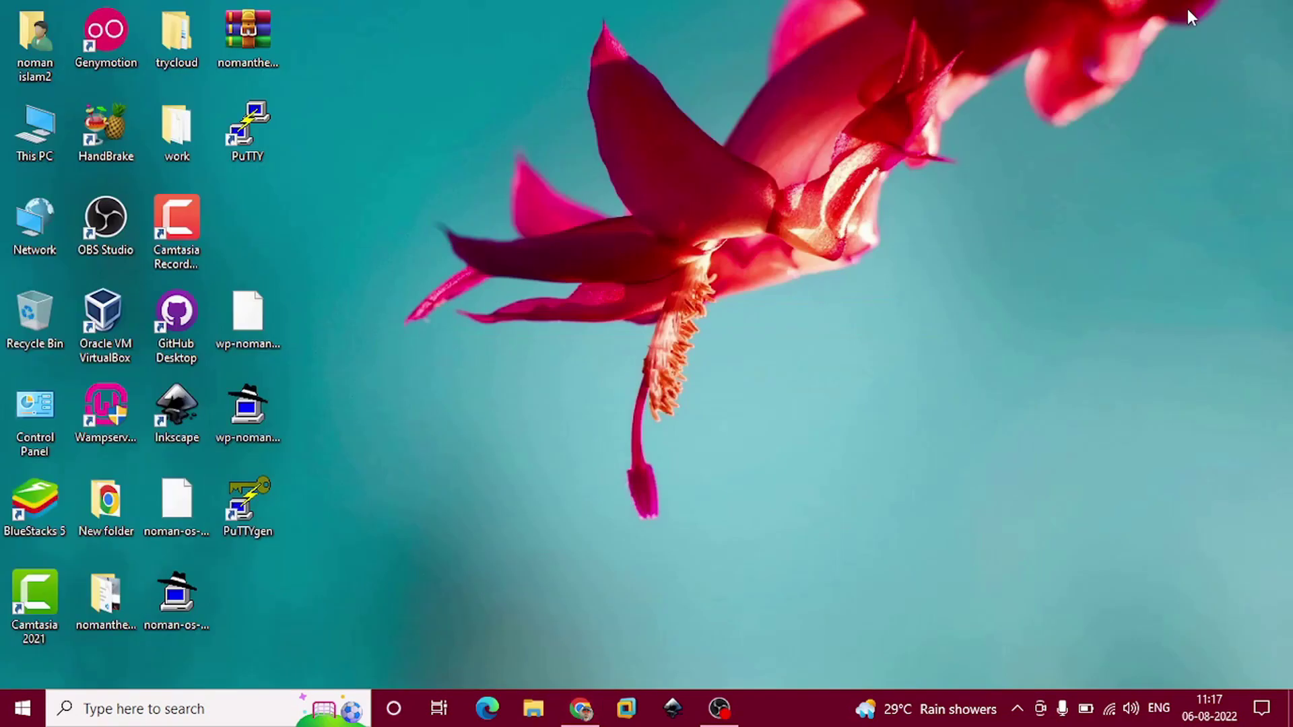
pyautogui.doubleClick(35, 132)
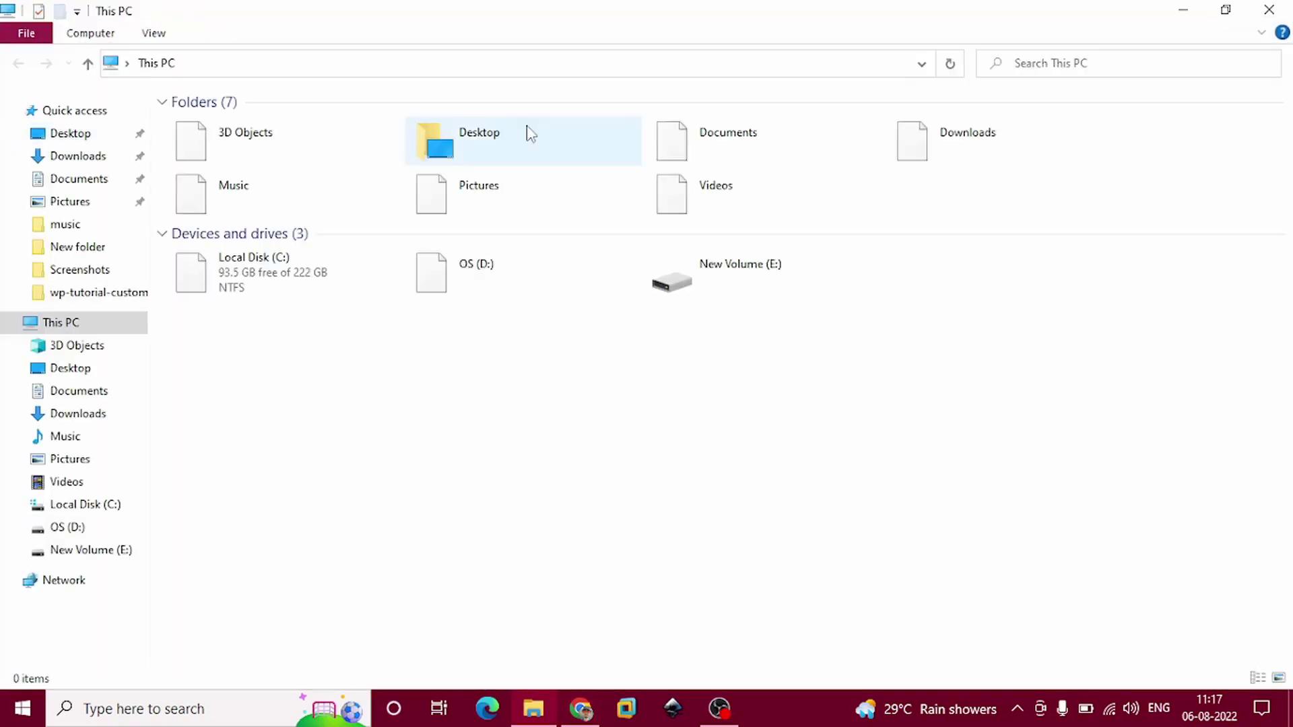
pyautogui.doubleClick(972, 159)
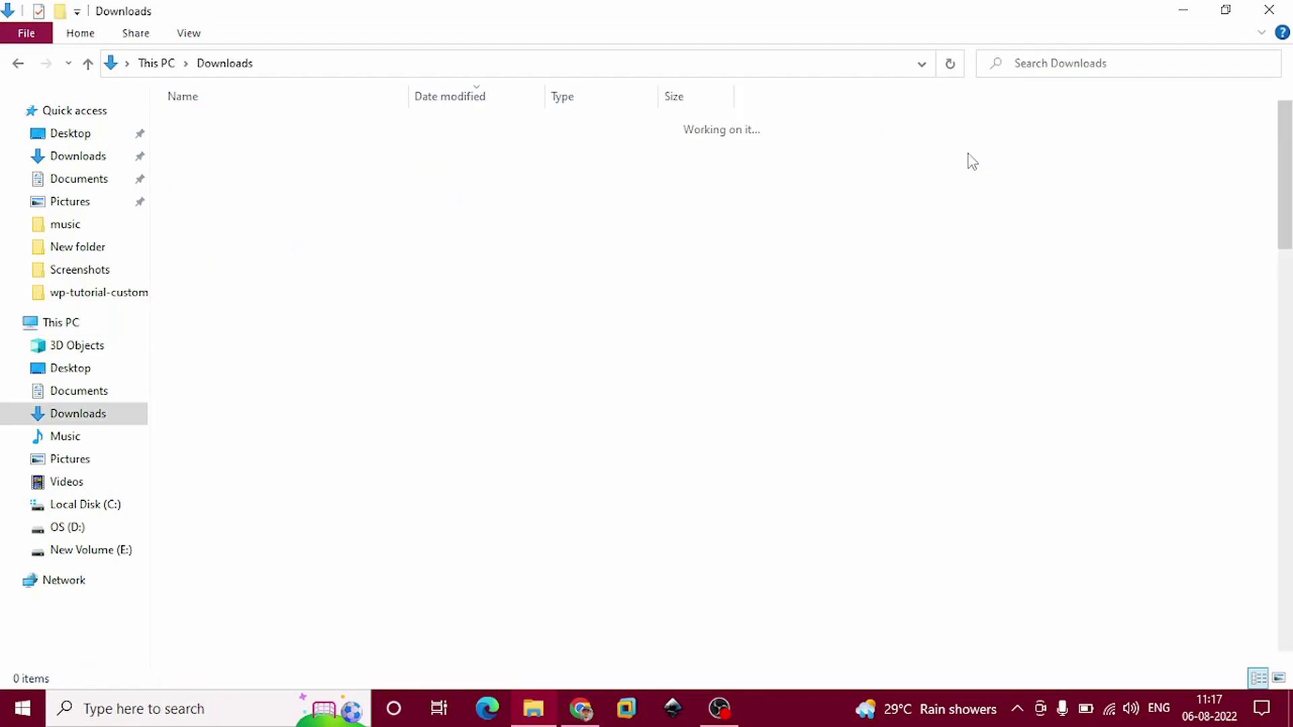
pyautogui.click(243, 152)
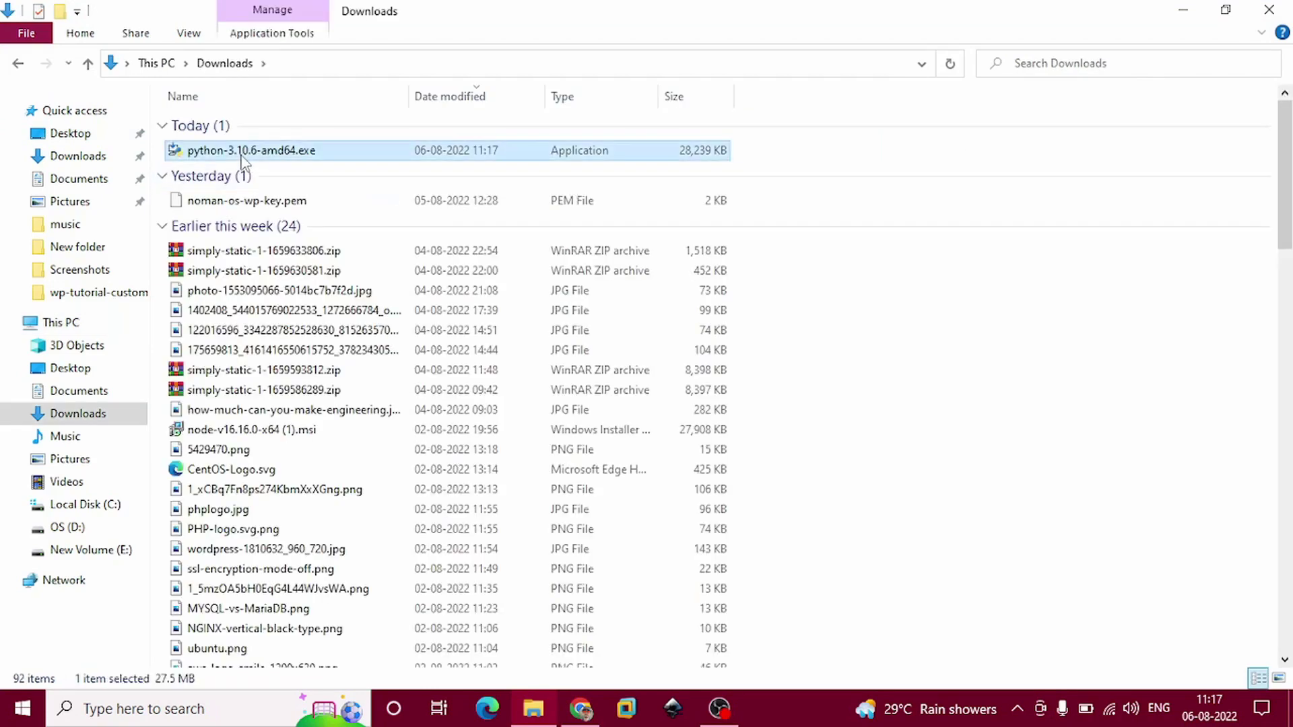
pyautogui.doubleClick(243, 151)
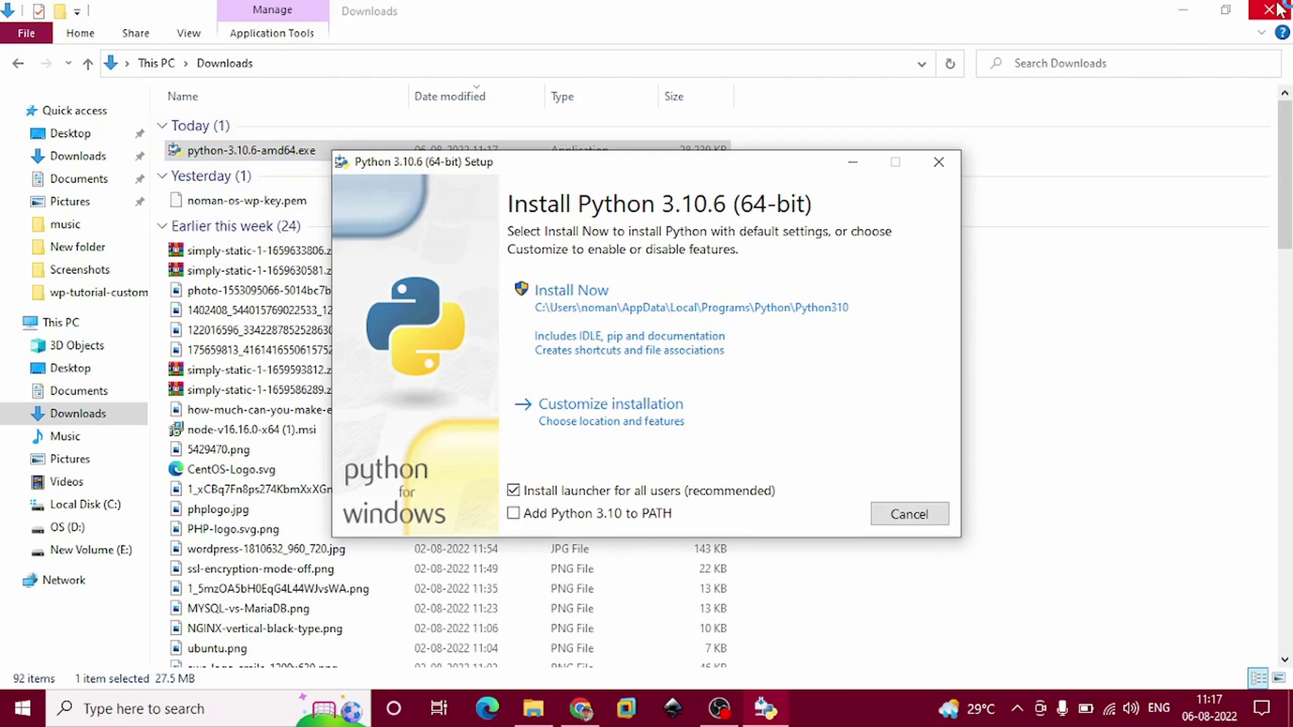
# Step: Enable 'Add Python 3.10 to PATH' and choose Customize installation
pyautogui.click(1183, 10)
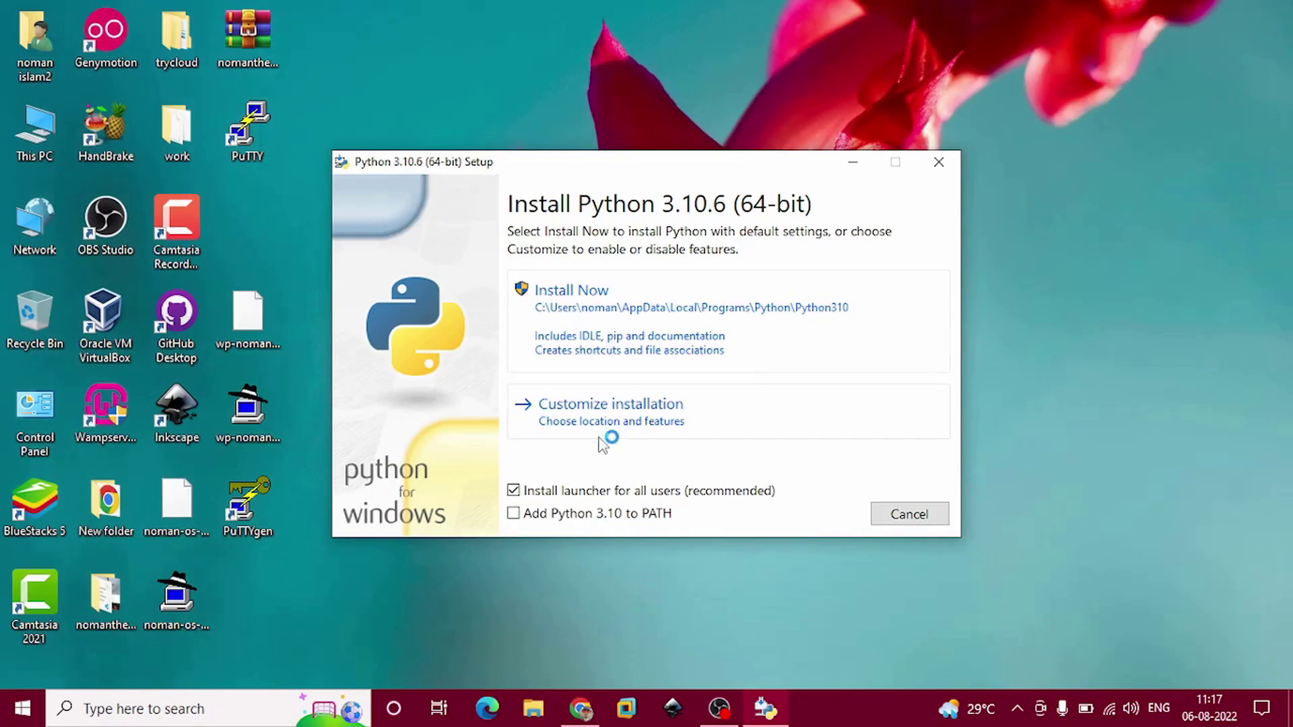
pyautogui.click(513, 515)
pyautogui.click(591, 428)
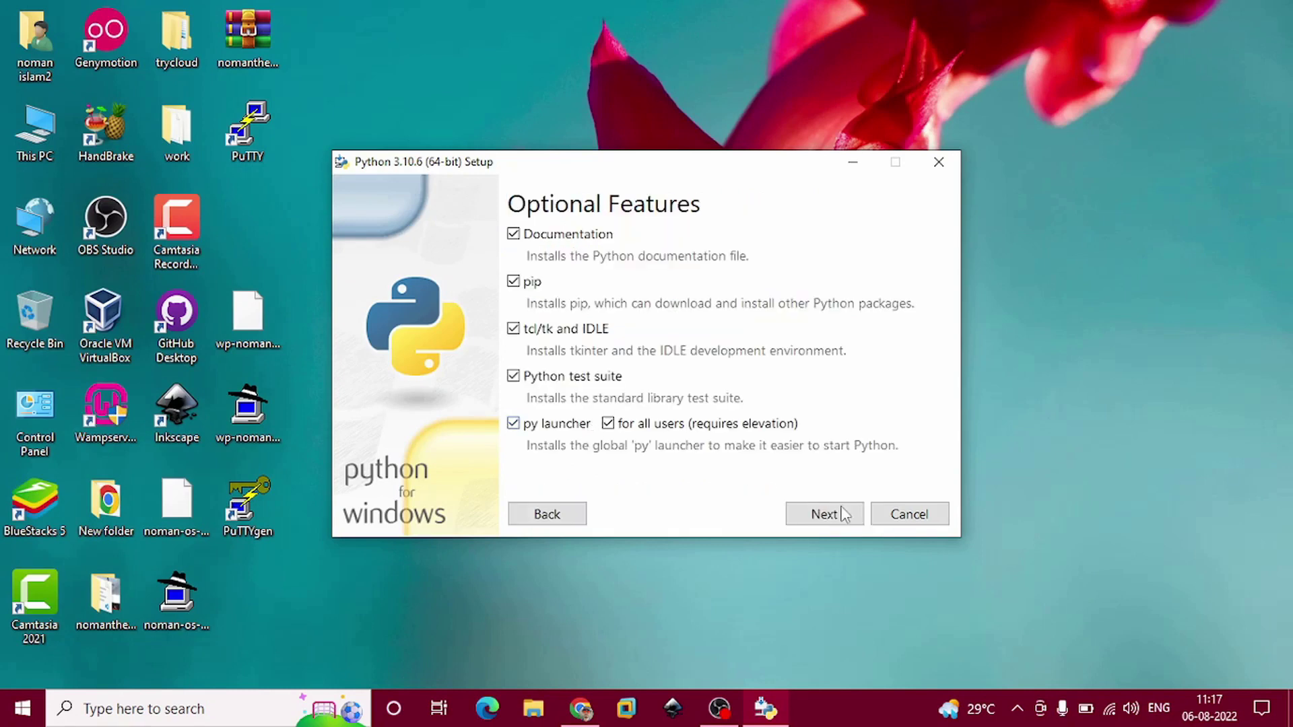
# Step: Keep all optional features, enable 'Install for all users', and browse for the install folder
pyautogui.click(825, 514)
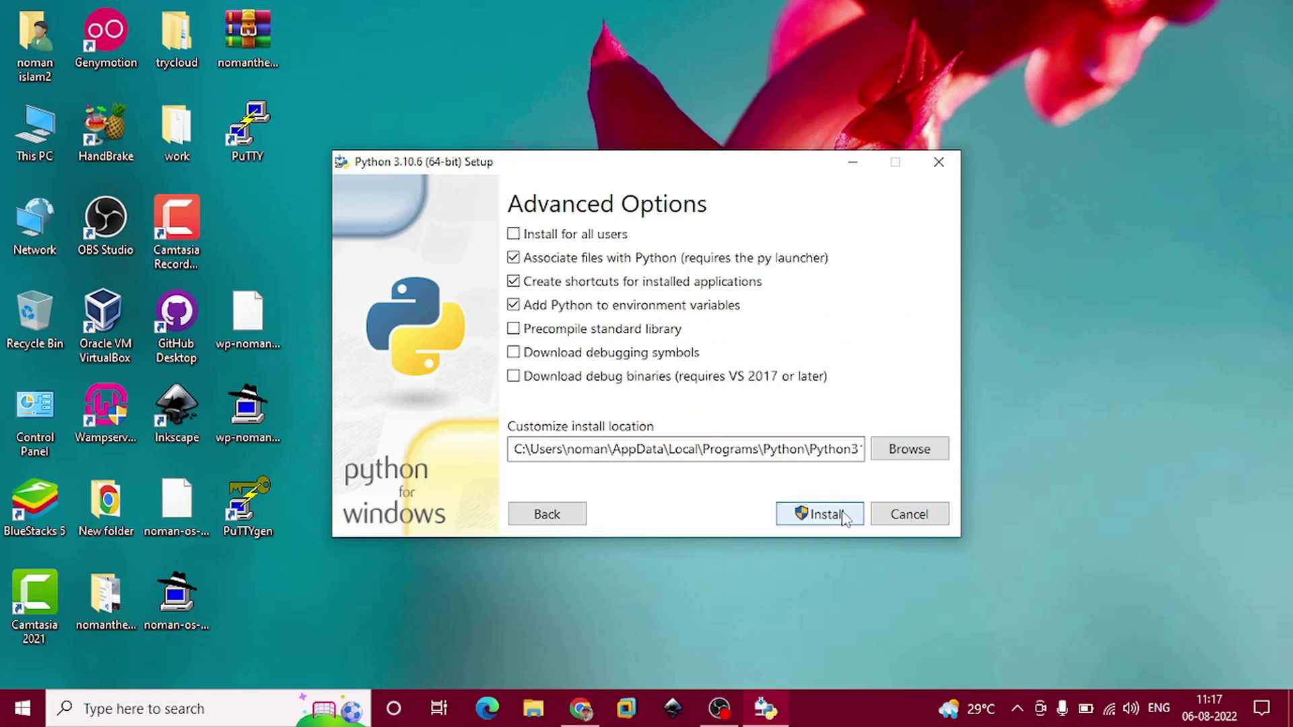
pyautogui.click(513, 235)
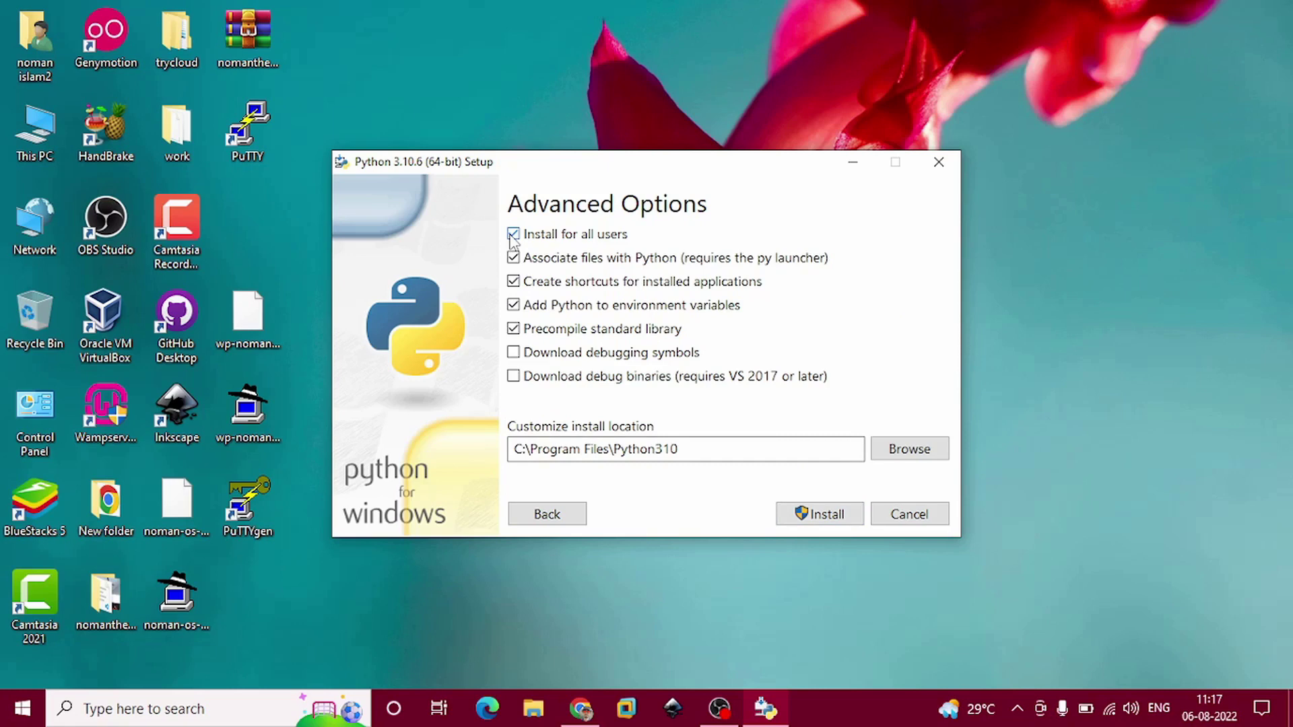
pyautogui.click(908, 450)
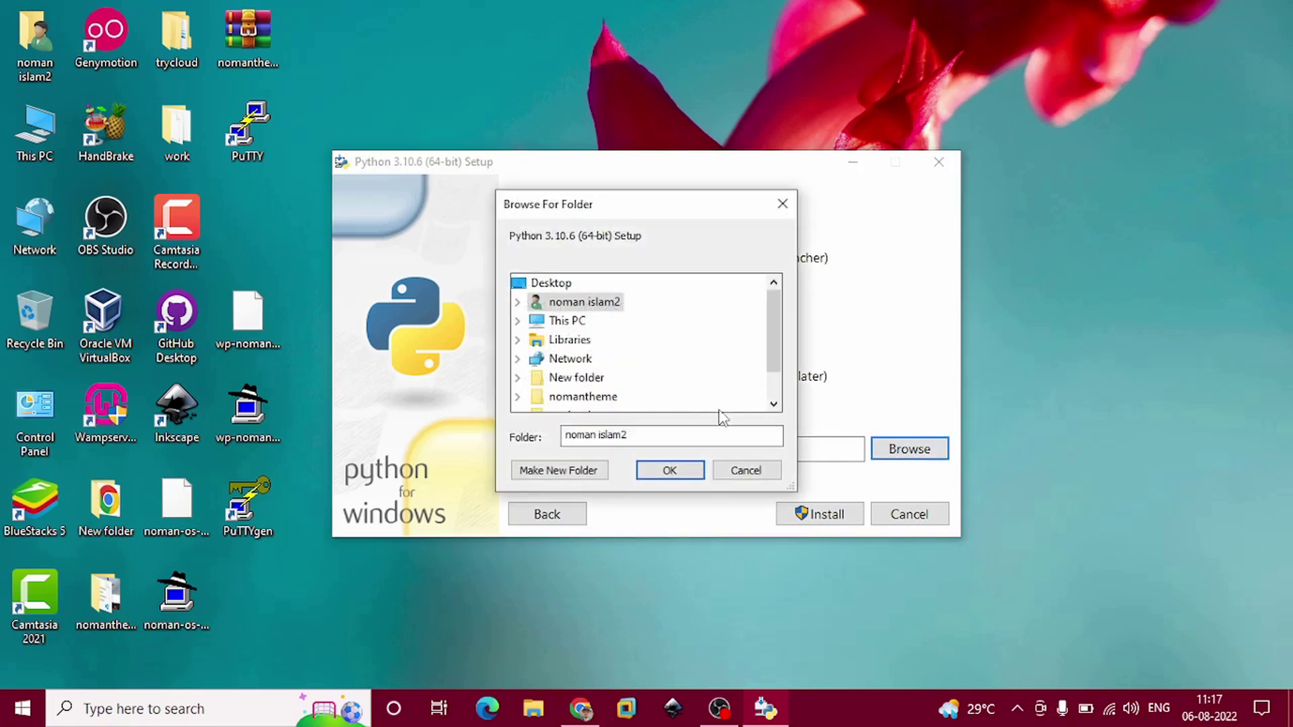
# Step: Set the install location to C:\Python310, merging into the existing Python310 folder
pyautogui.doubleClick(567, 320)
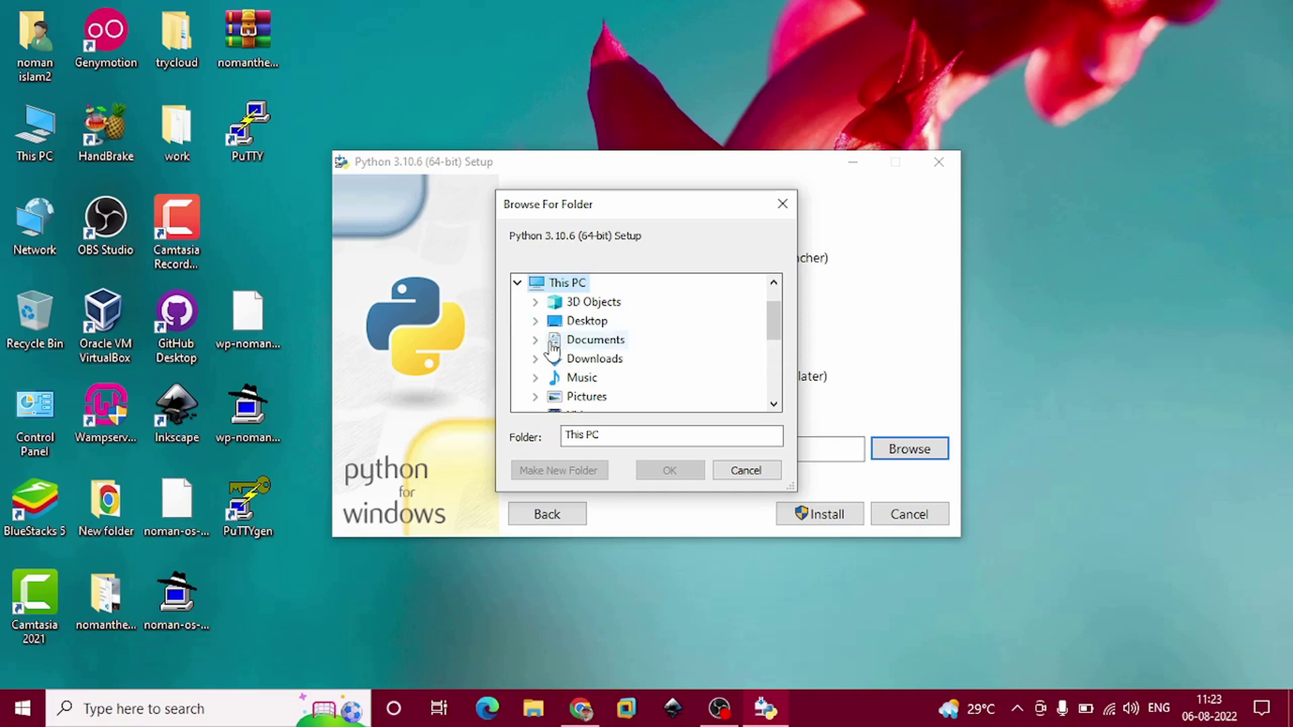
pyautogui.scroll(-3, 576, 353)
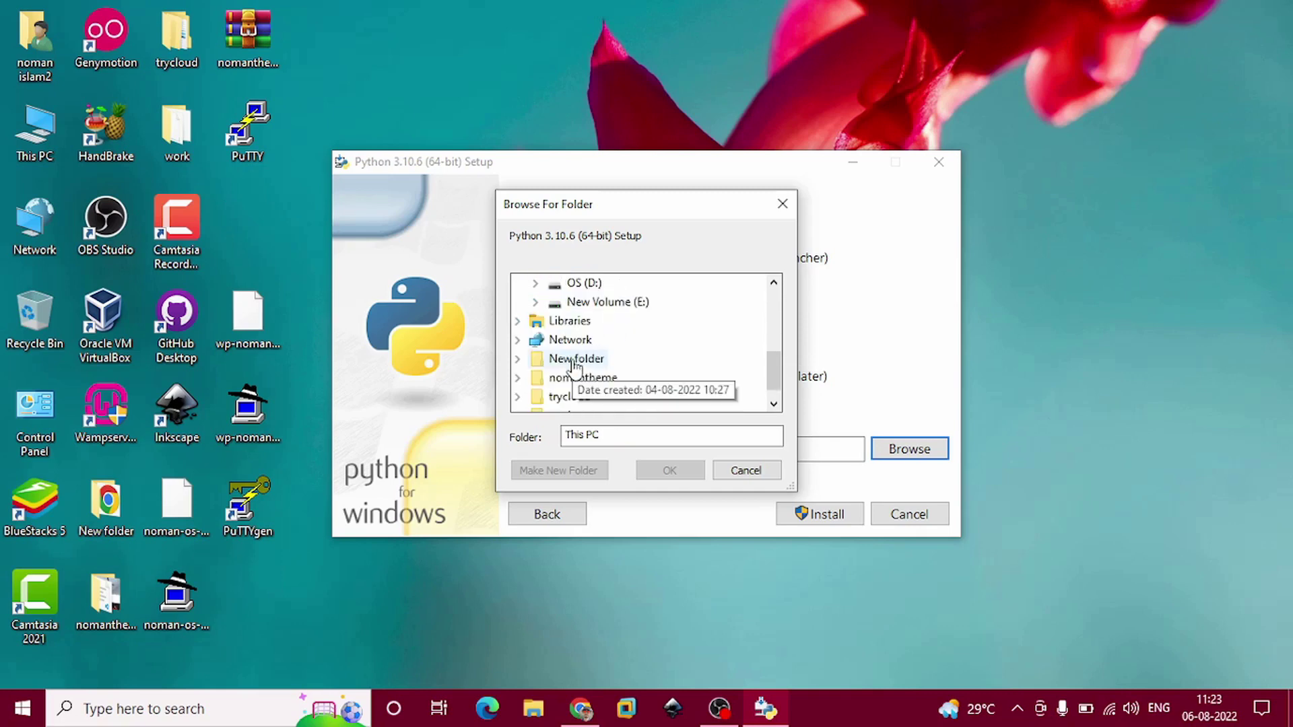
pyautogui.scroll(3, 596, 329)
pyautogui.doubleClick(596, 322)
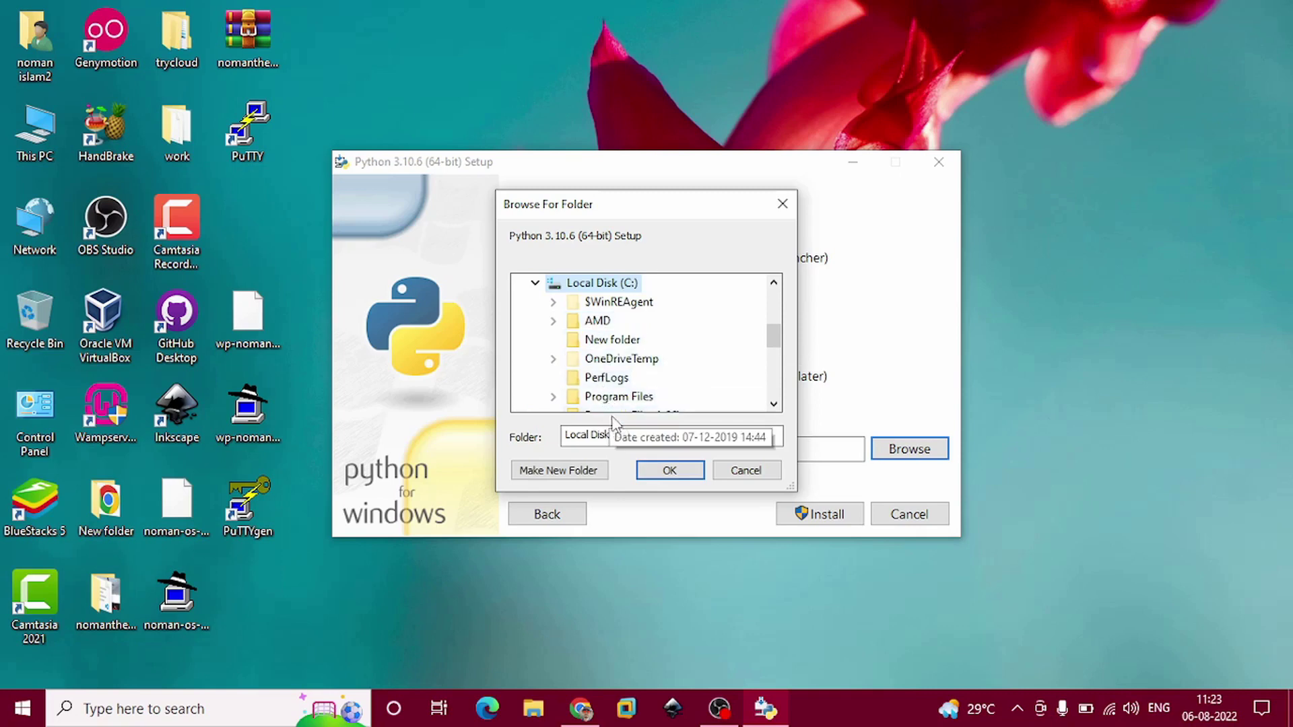
pyautogui.click(572, 479)
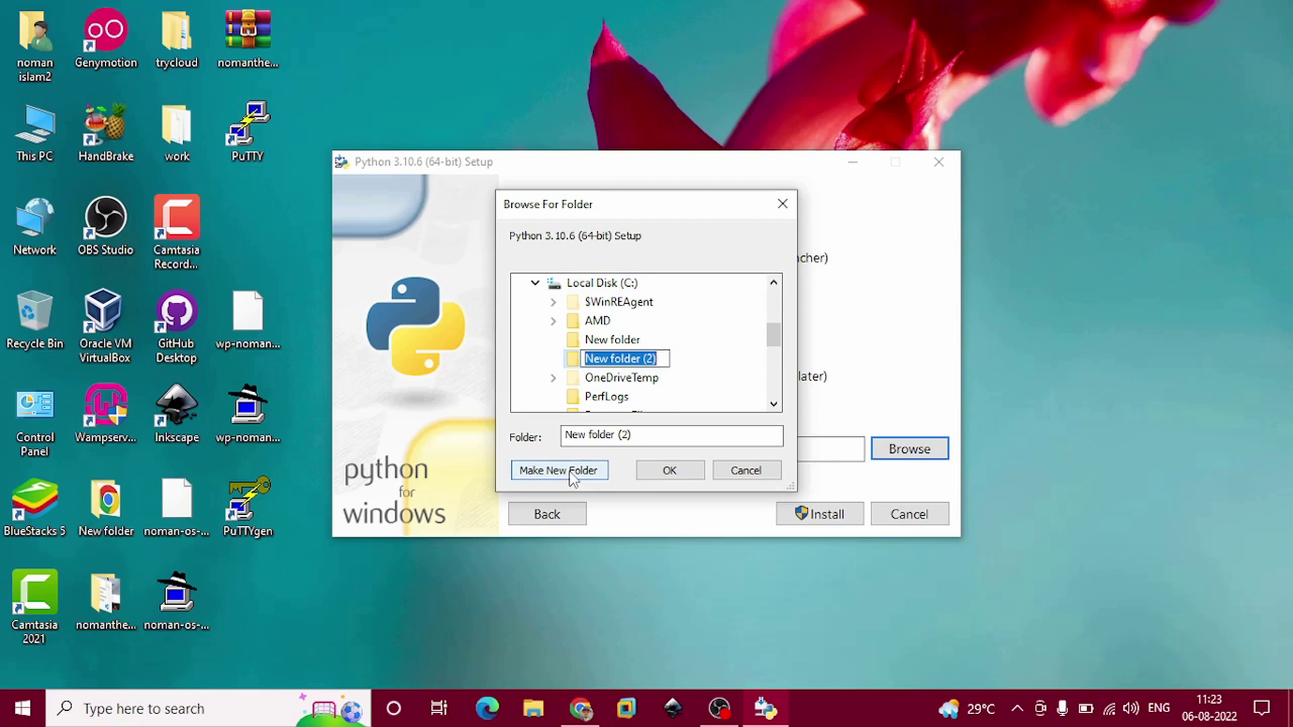
pyautogui.write('python')
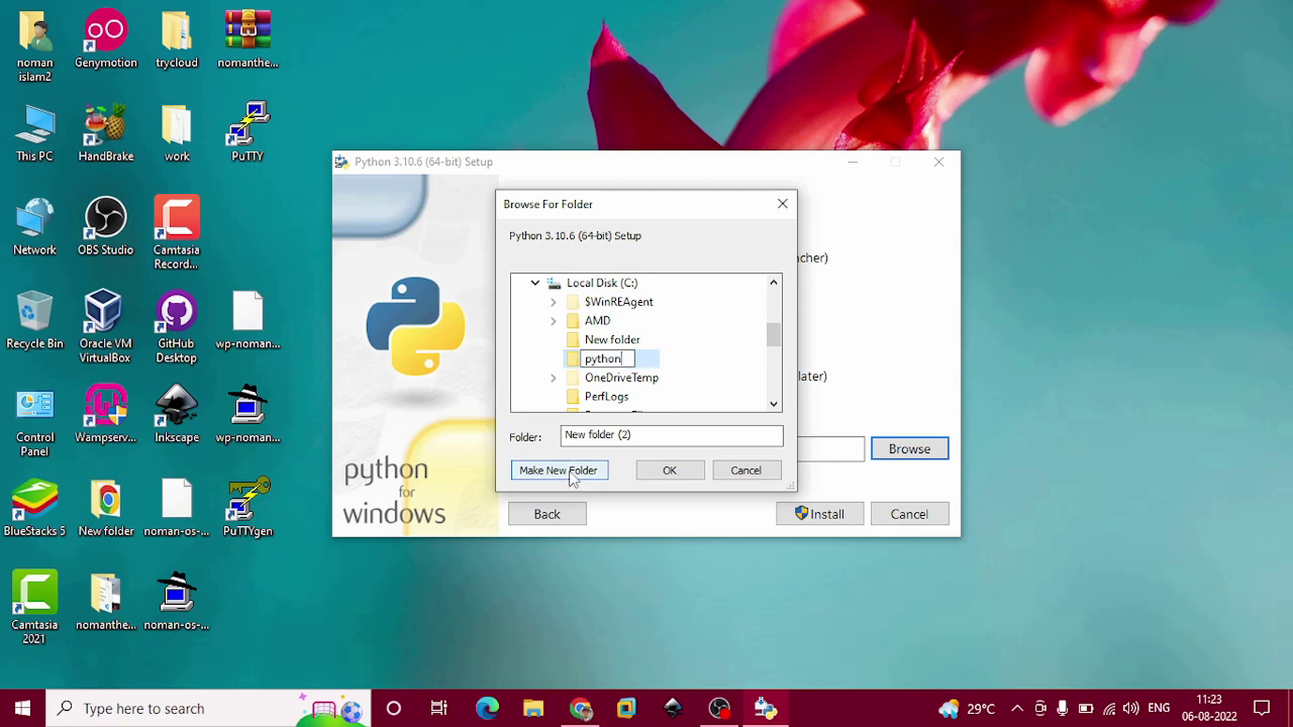
pyautogui.write('310')
pyautogui.click(668, 470)
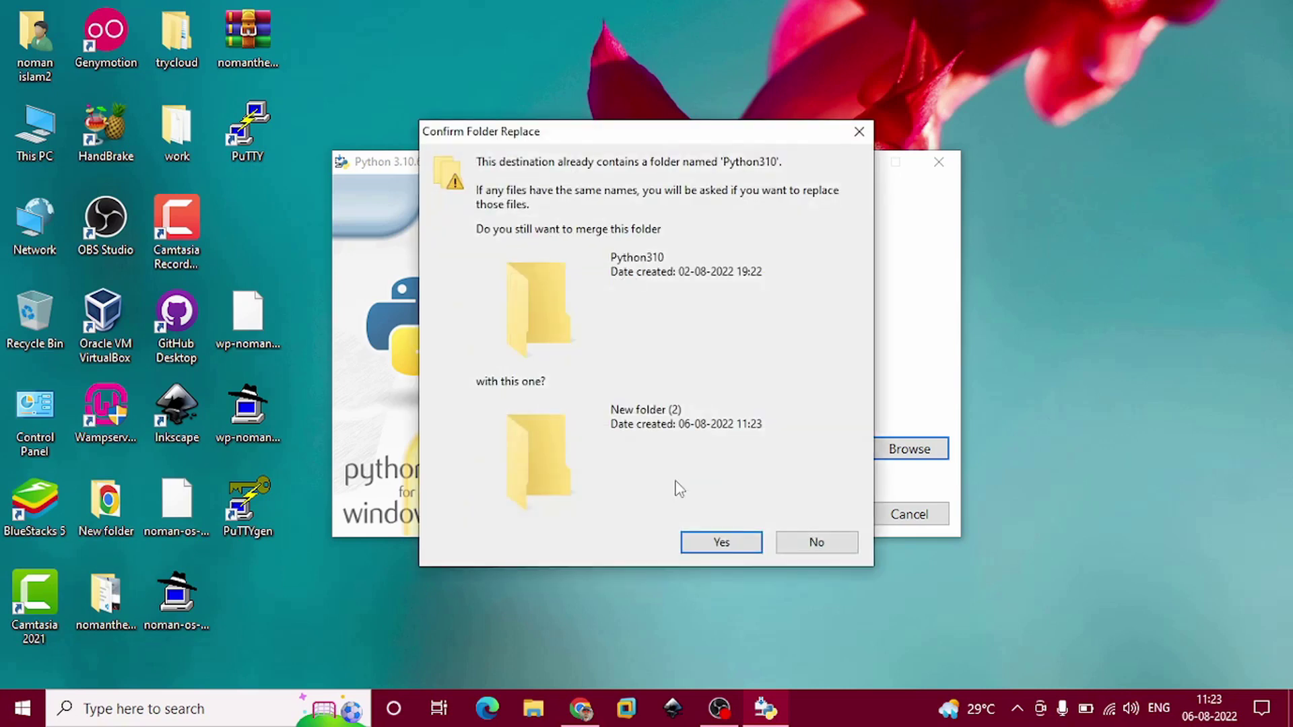
pyautogui.click(721, 543)
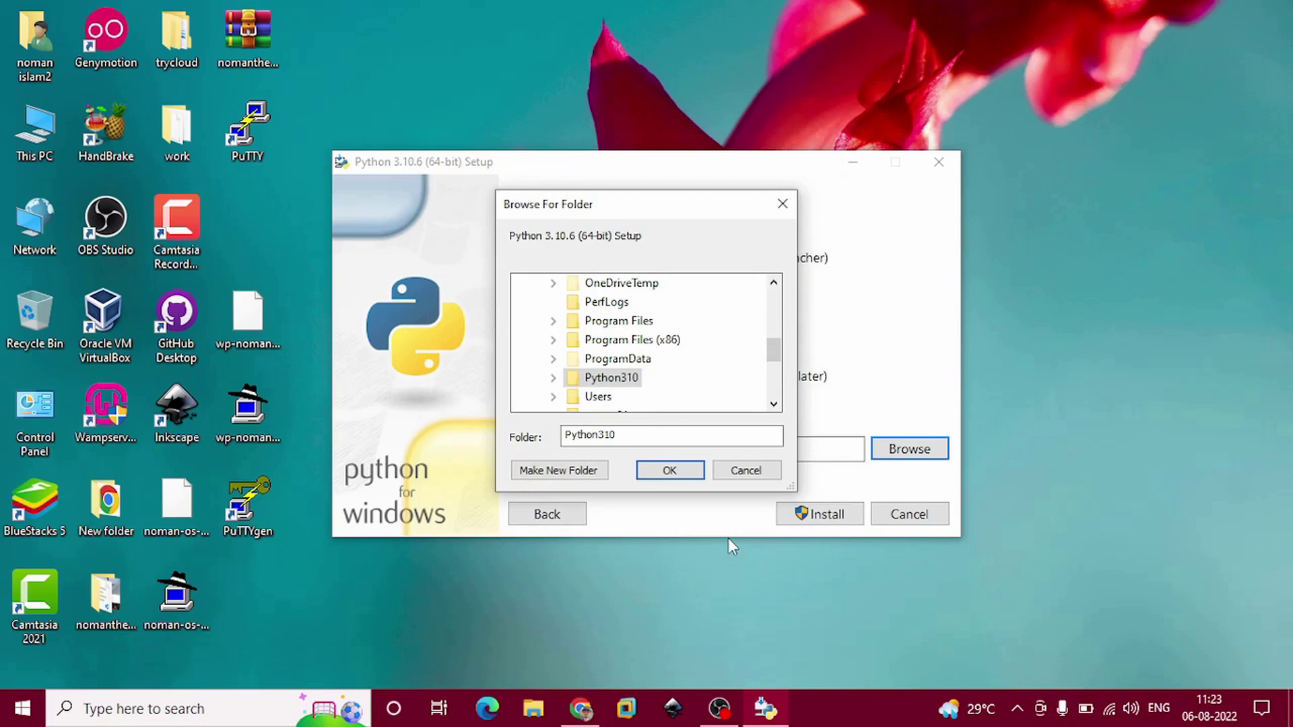
pyautogui.click(670, 472)
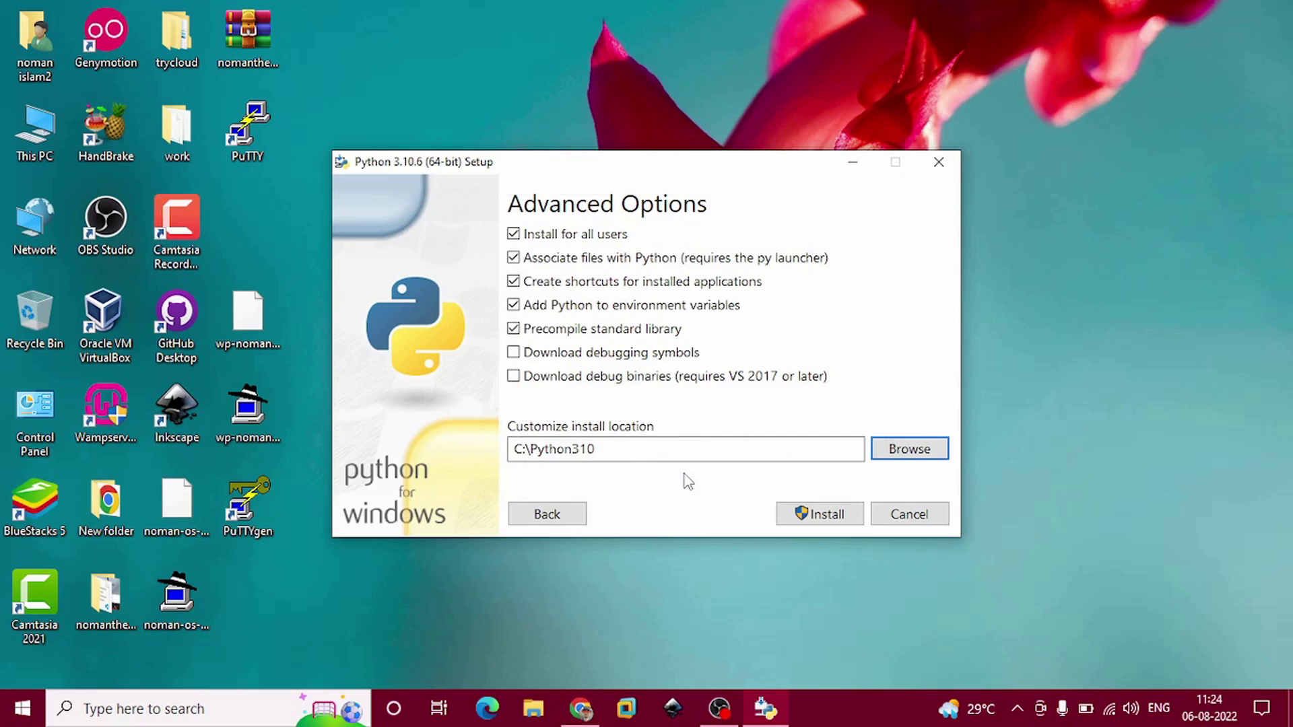
# Step: Install Python 3.10.6, approving the User Account Control prompt
pyautogui.click(821, 514)
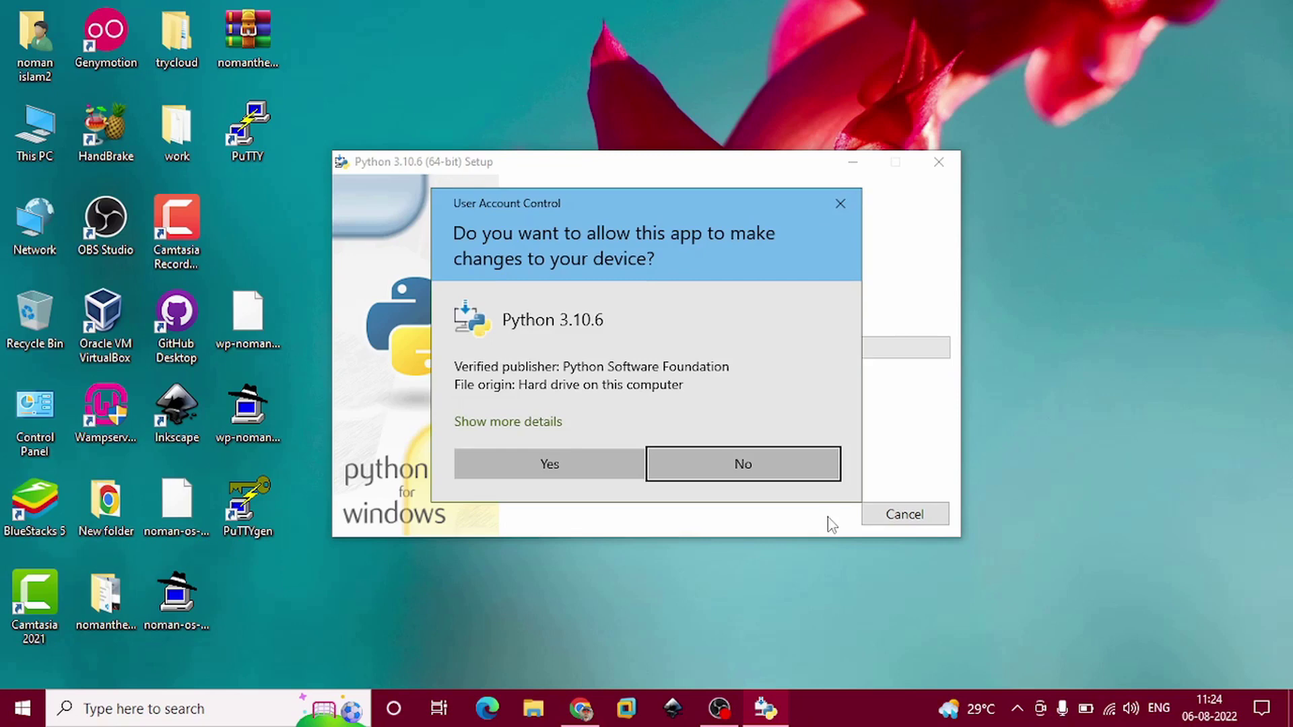
pyautogui.click(581, 474)
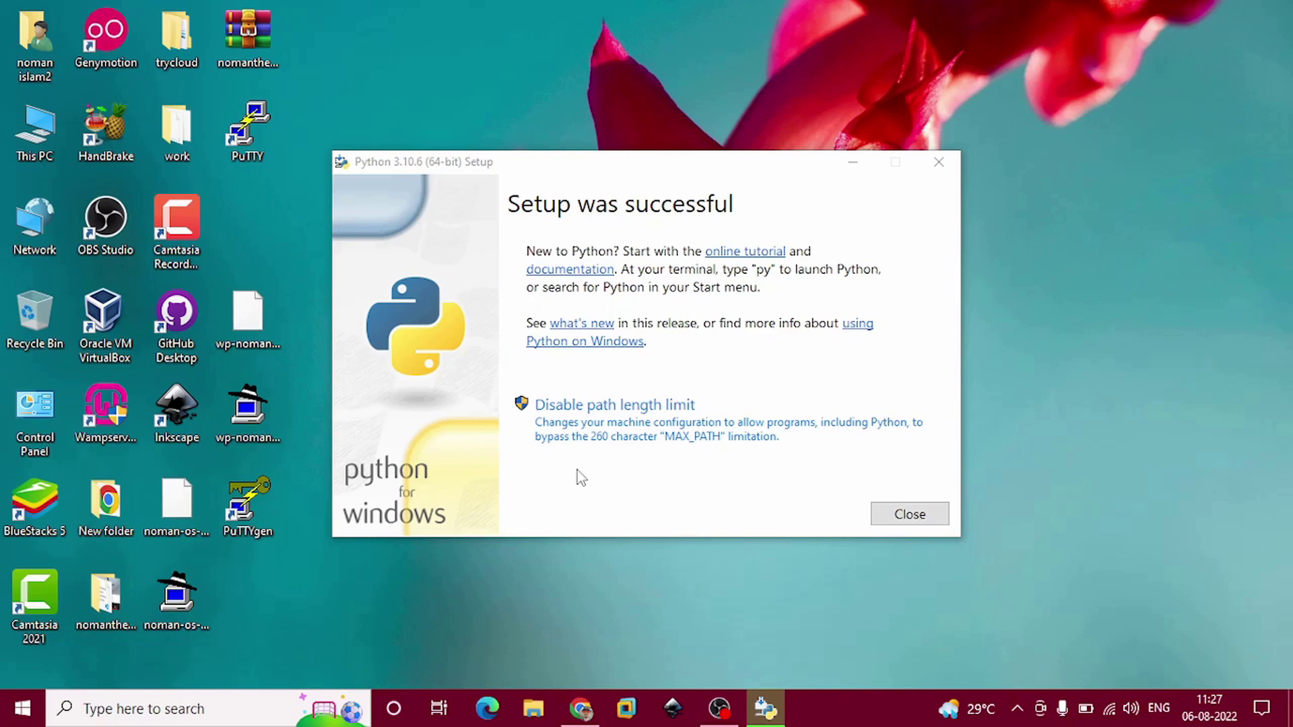
# Step: Close the installer and launch Windows PowerShell (Admin) from the Win+X menu
pyautogui.click(909, 515)
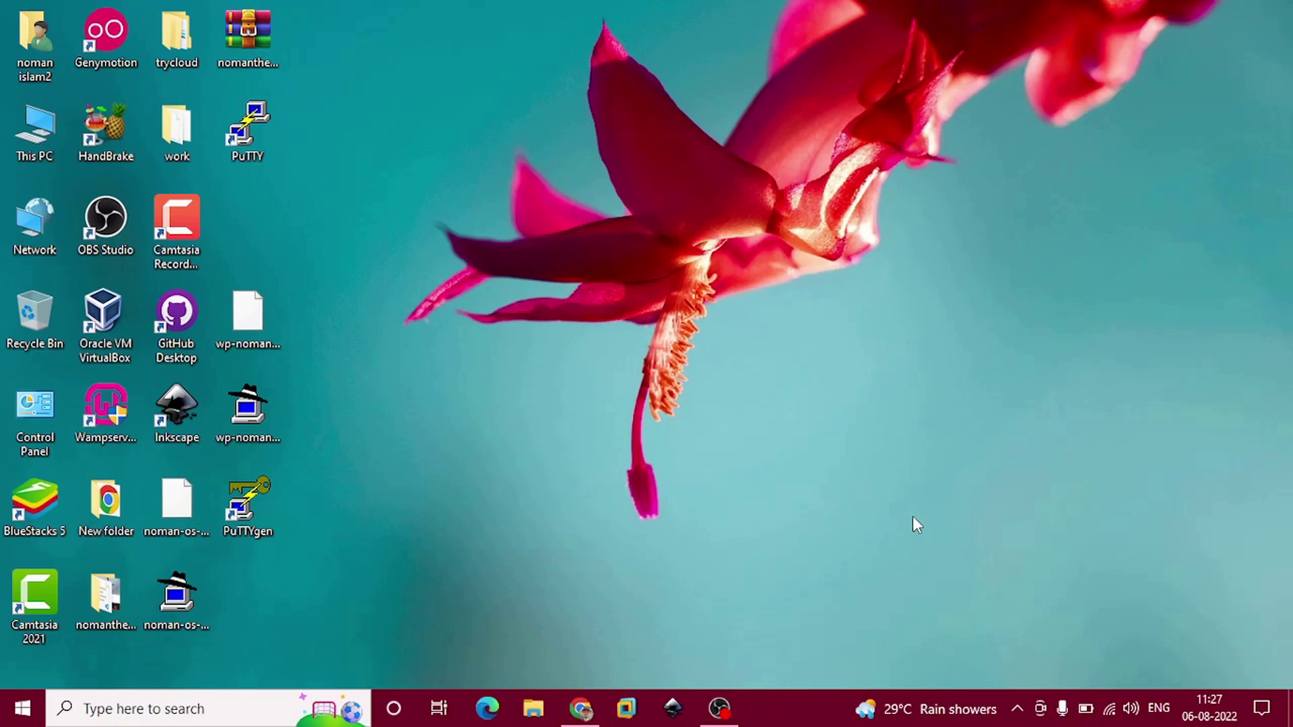
pyautogui.press('super+x')
pyautogui.press('Up')
pyautogui.press('Up')
pyautogui.press('Up')
pyautogui.press('Up')
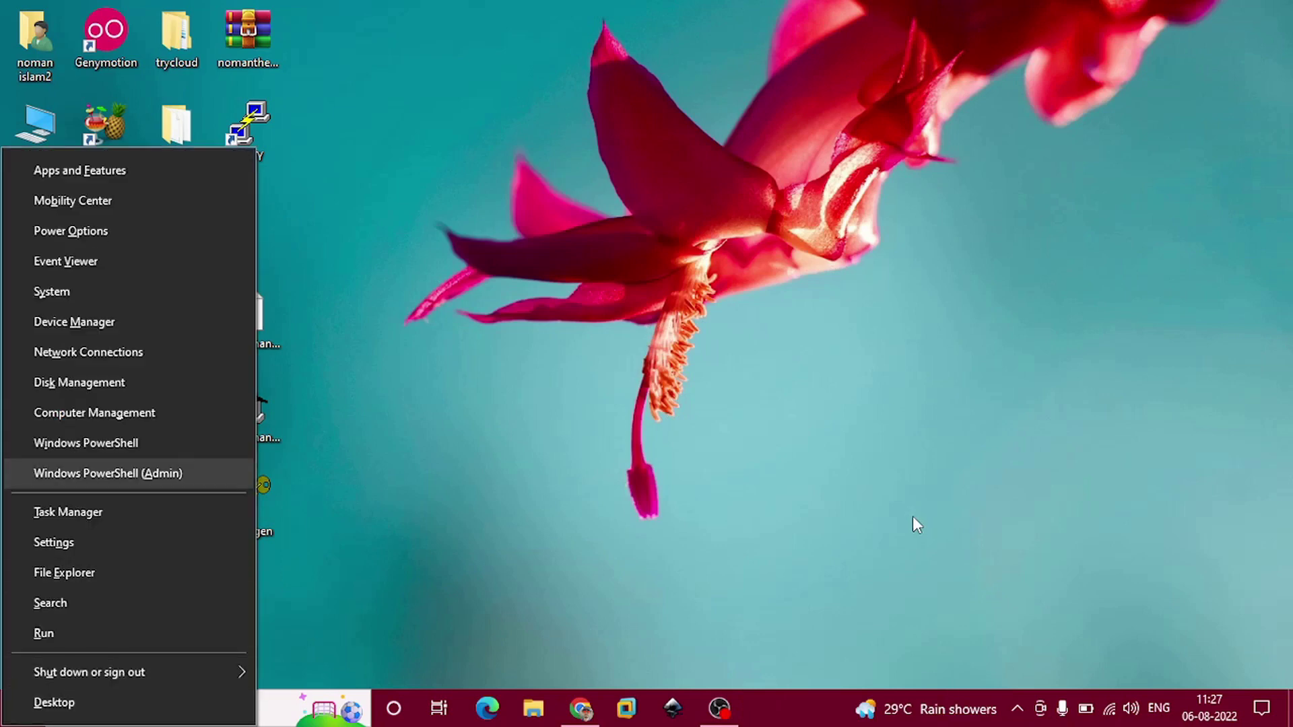
pyautogui.press('Return')
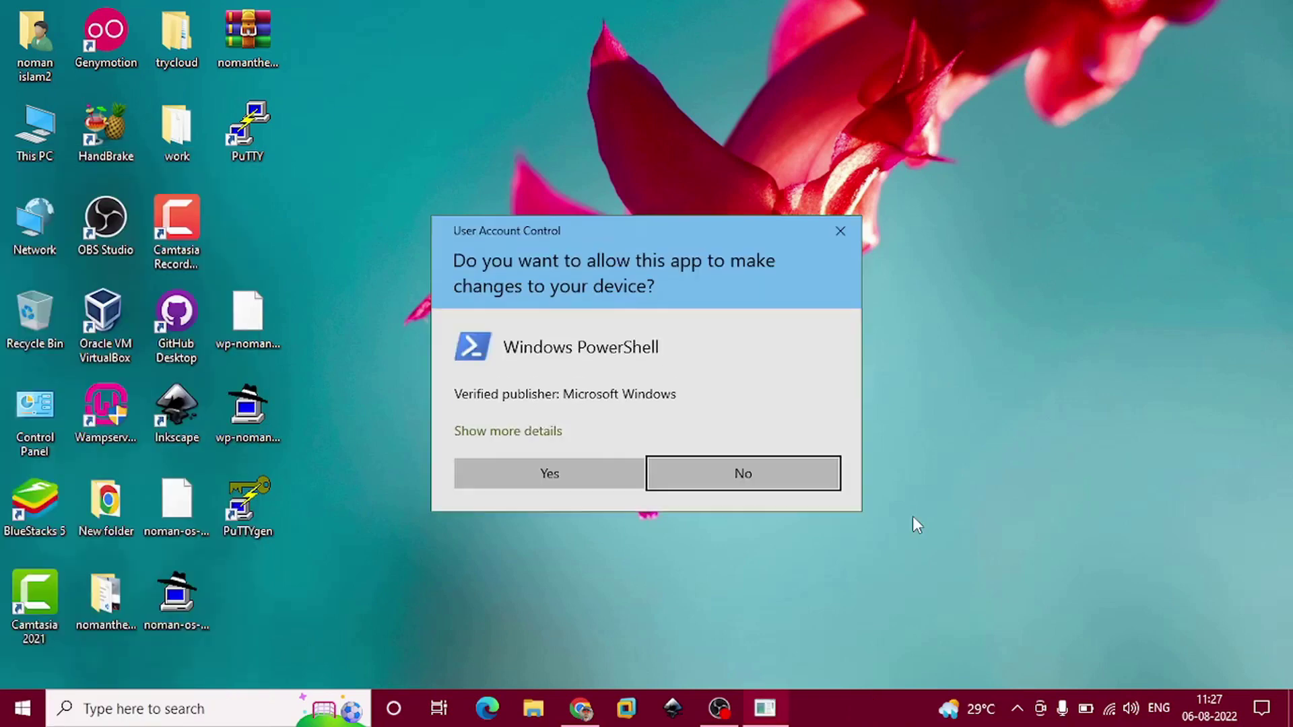
pyautogui.click(545, 474)
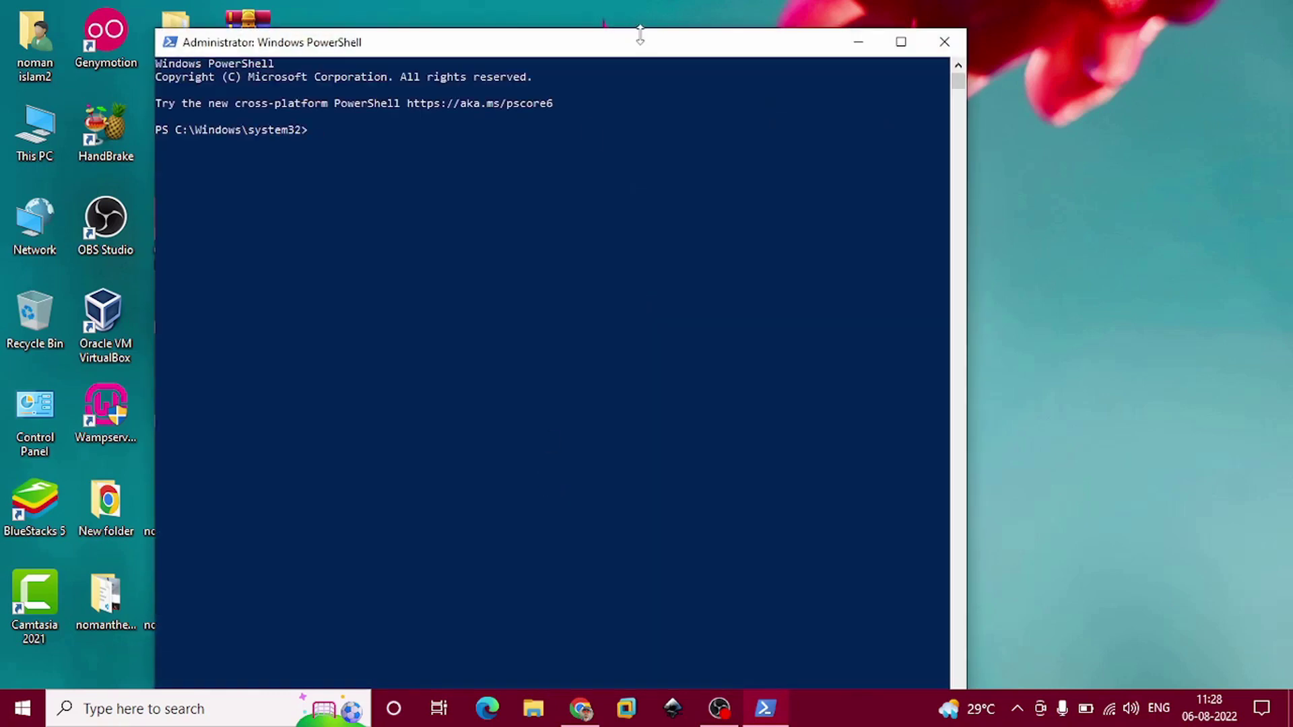
# Step: Confirm Python 3.10.6 and pip 22.2.1 with python --version and pip --version
pyautogui.moveTo(641, 42); pyautogui.dragTo(685, 45)
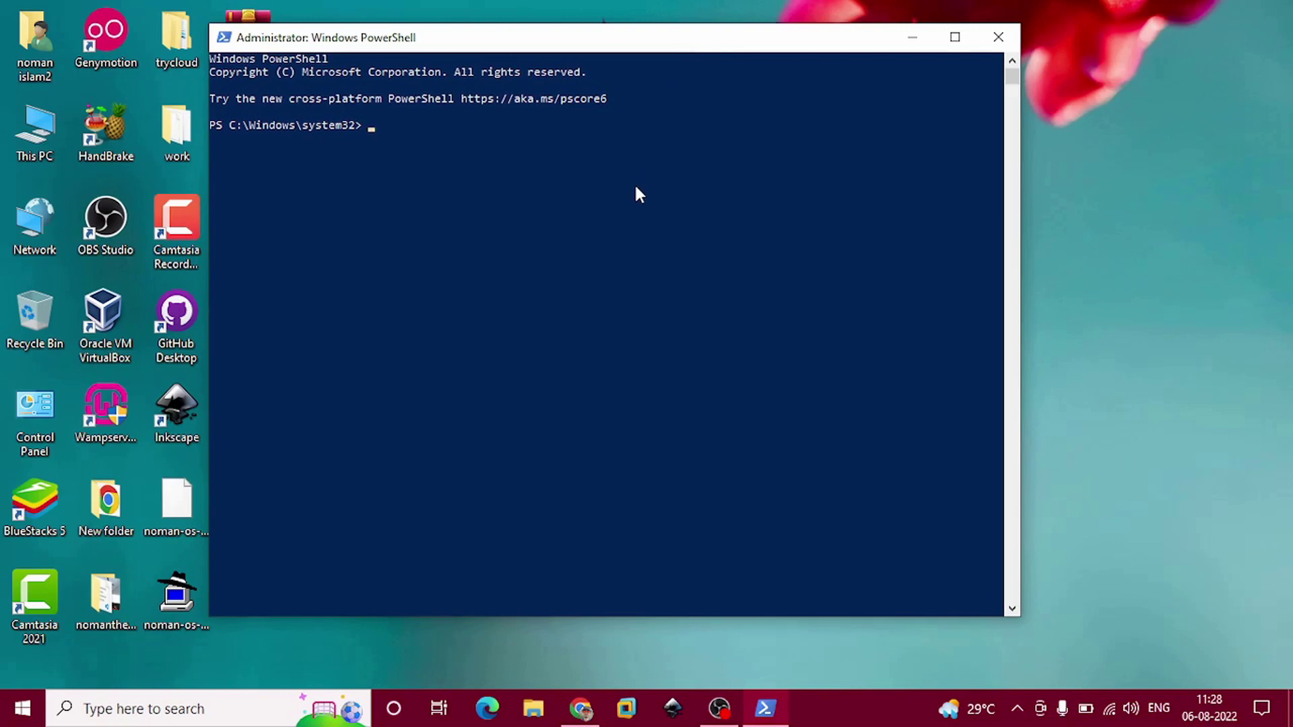
pyautogui.write('python --versio')
pyautogui.write('n')
pyautogui.press('Return')
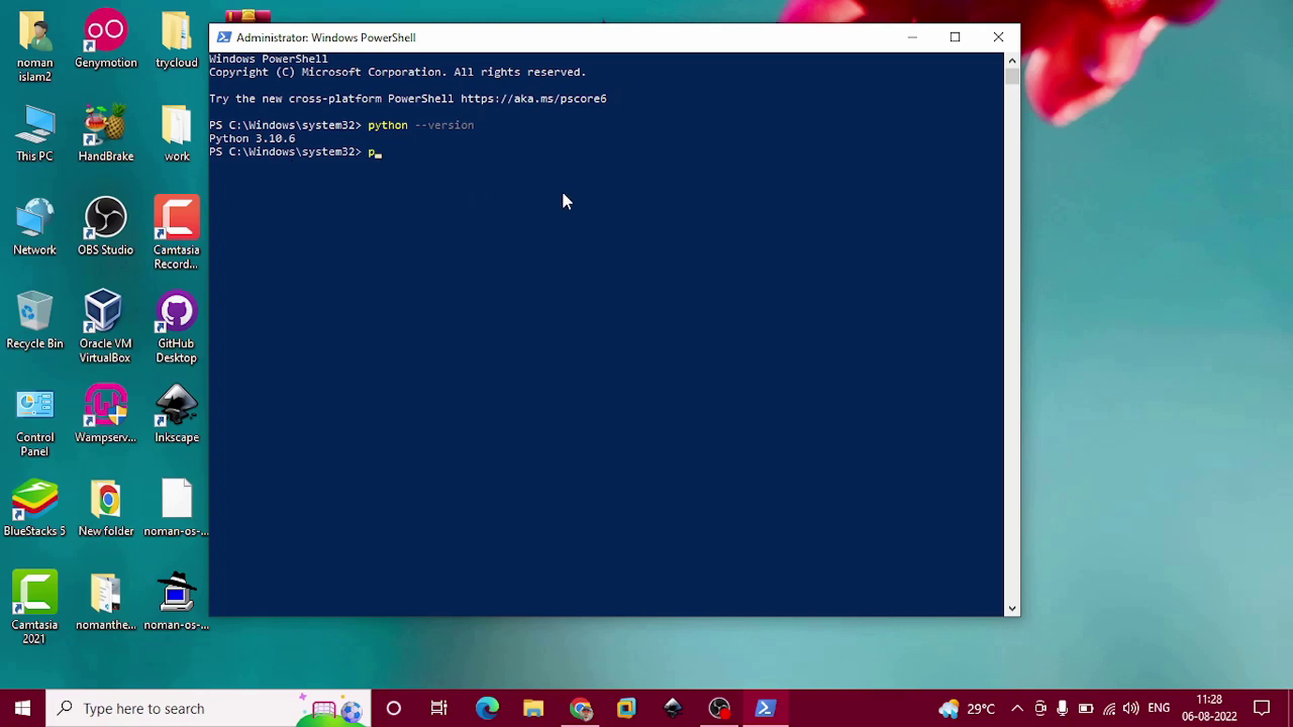
pyautogui.write('pip --version')
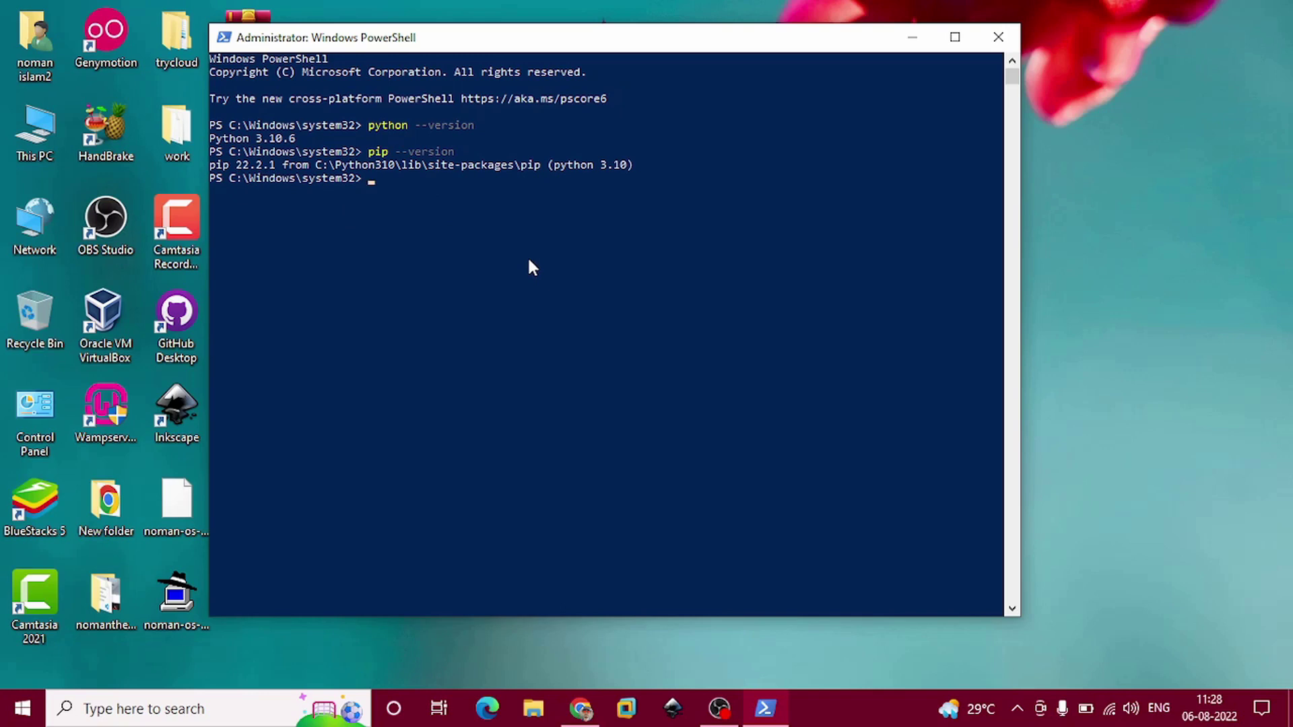
pyautogui.write('pip ')
pyautogui.write('install ')
pyautogui.write('vi')
pyautogui.write('rtua')
pyautogui.write('lenv')
pyautogui.write('wrapper')
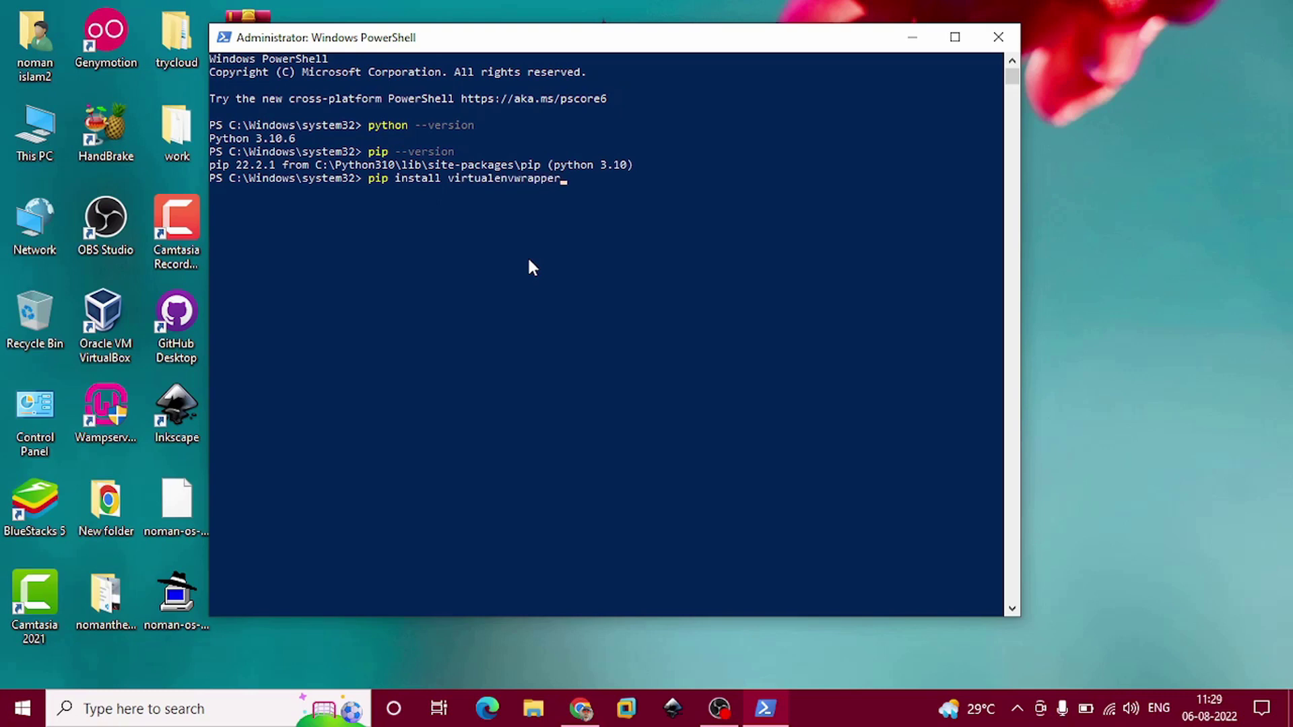
pyautogui.write('-wi')
pyautogui.write('n')
# Step: Install virtualenvwrapper-win 1.2.7 with pip, then close PowerShell
pyautogui.press('Return')
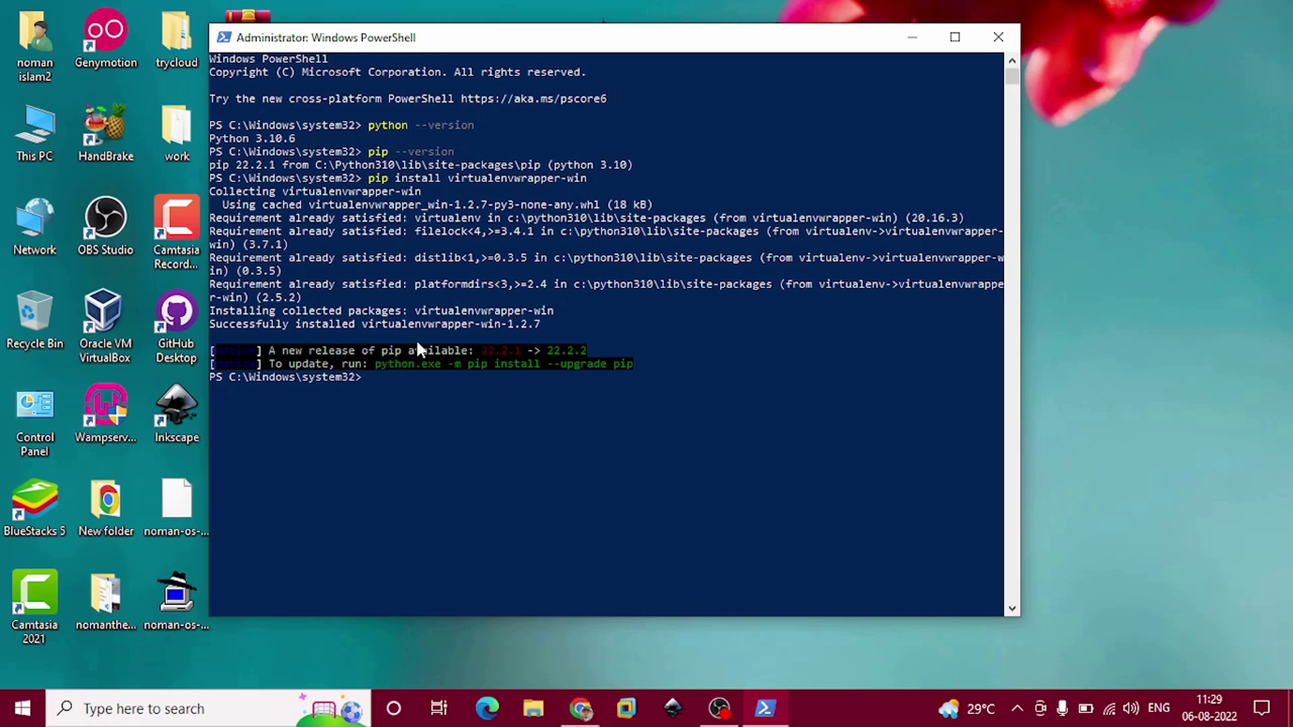
pyautogui.click(998, 37)
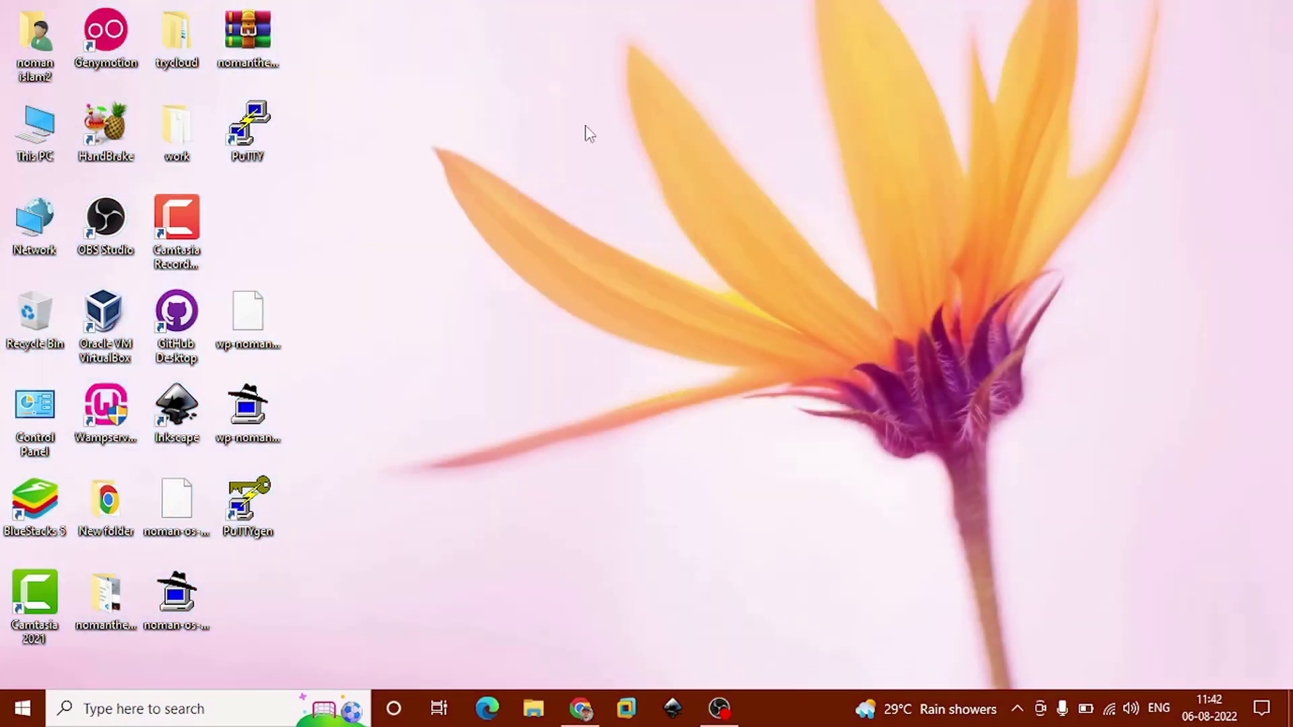
# Step: Open Git Bash in the Desktop folder and move its window to the right
pyautogui.rightClick(546, 128)
pyautogui.click(608, 272)
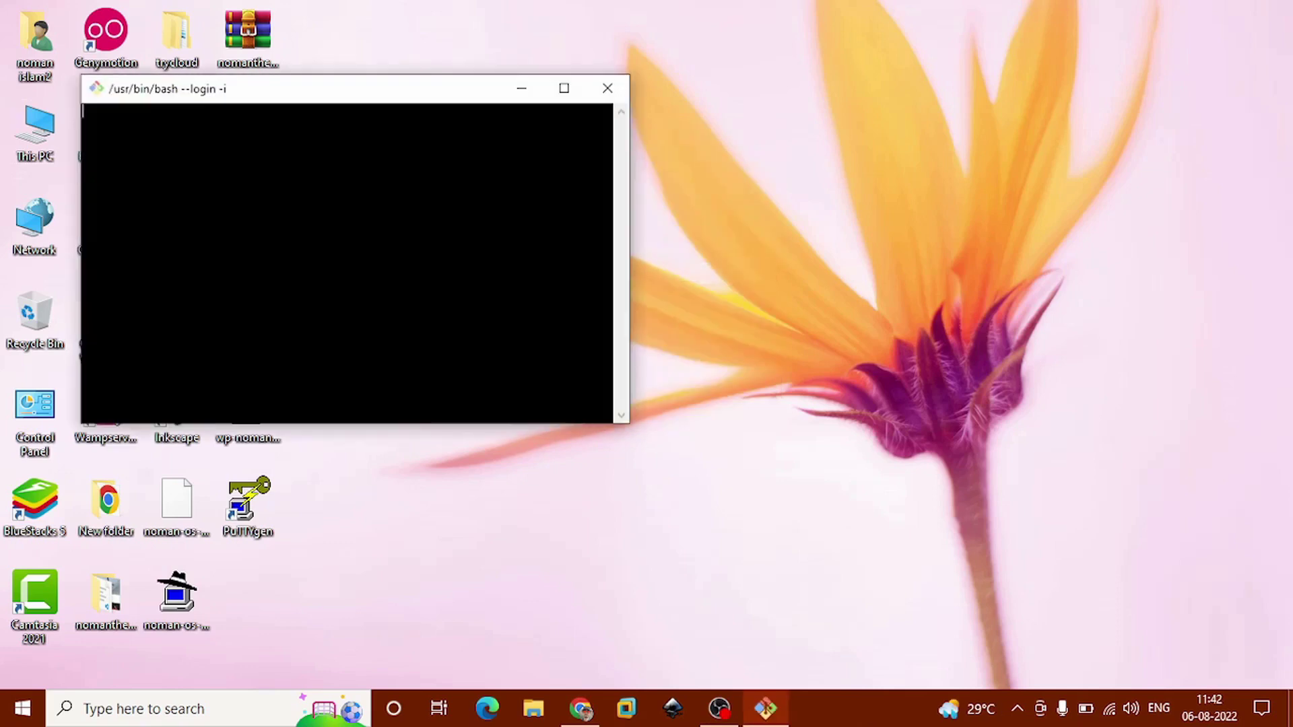
pyautogui.moveTo(404, 106); pyautogui.dragTo(627, 112)
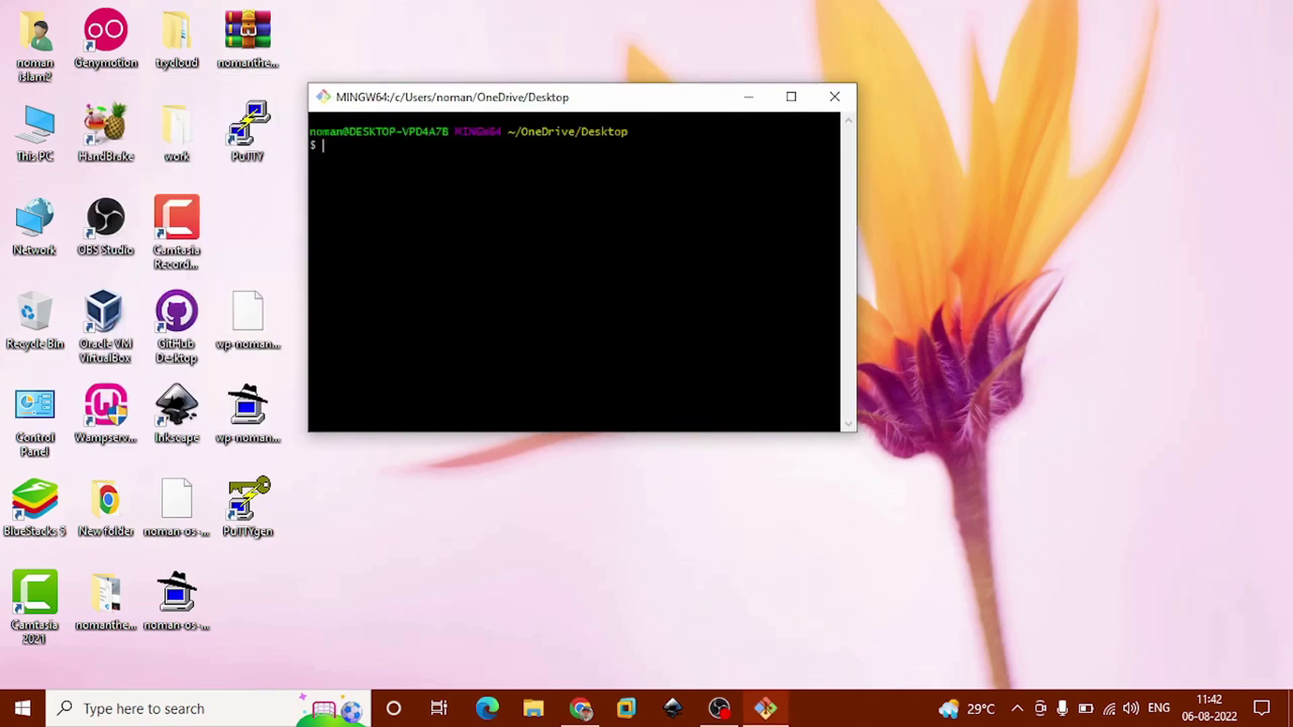
pyautogui.write('mkdir ')
pyautogui.write('nomanw')
pyautogui.write('eb')
# Step: Create the nomanweb folder, enter it, and list its empty contents
pyautogui.press('Return')
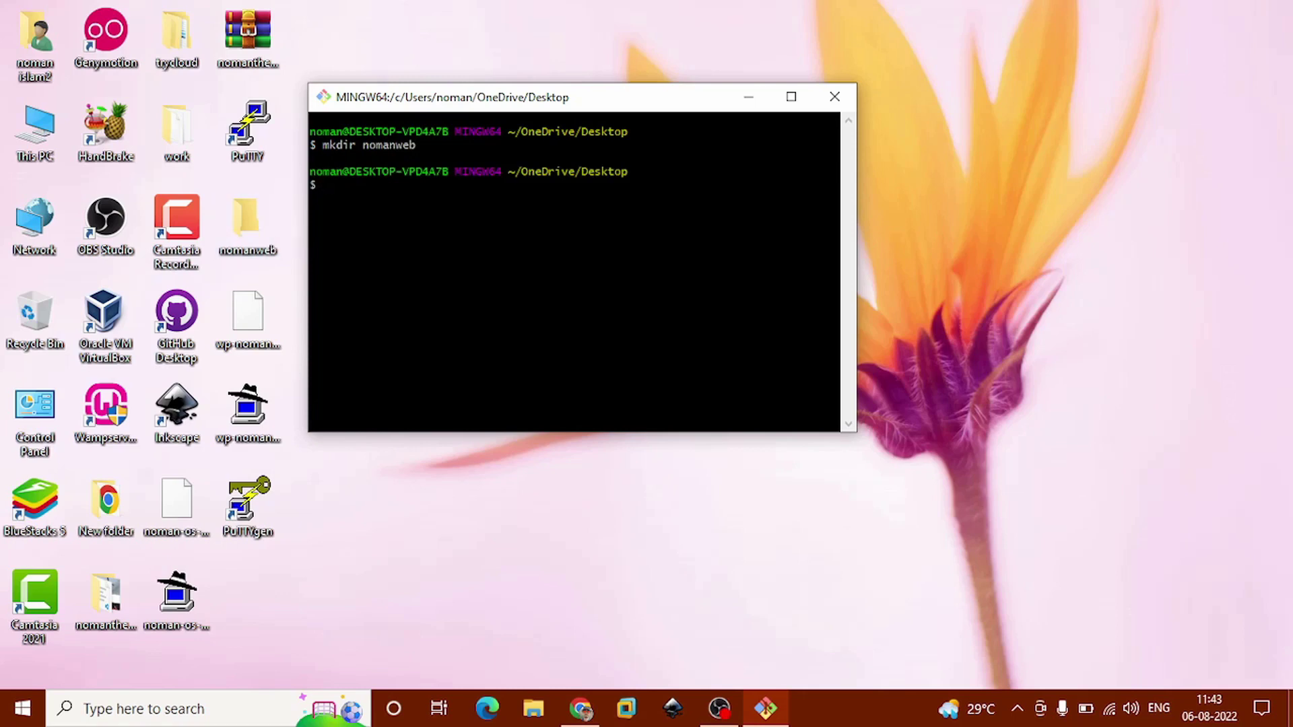
pyautogui.write('cd noman')
pyautogui.write('web')
pyautogui.press('Return')
pyautogui.write('ls')
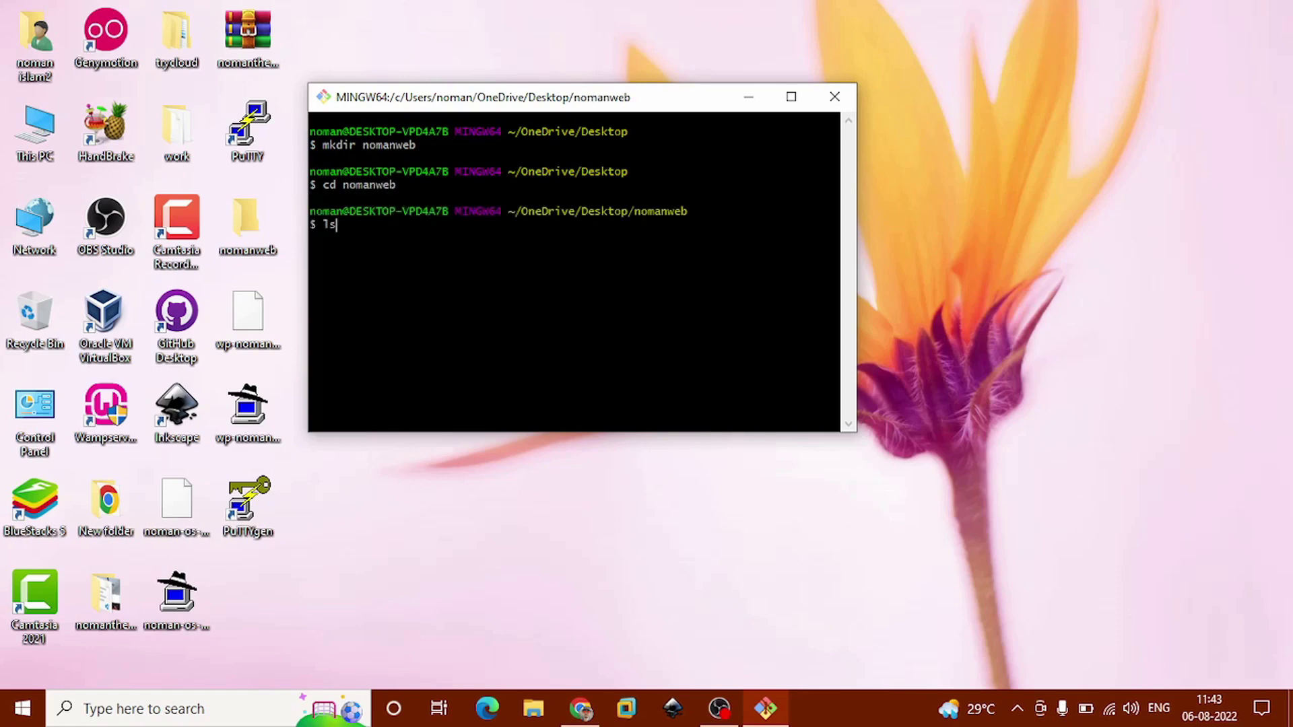
pyautogui.press('Return')
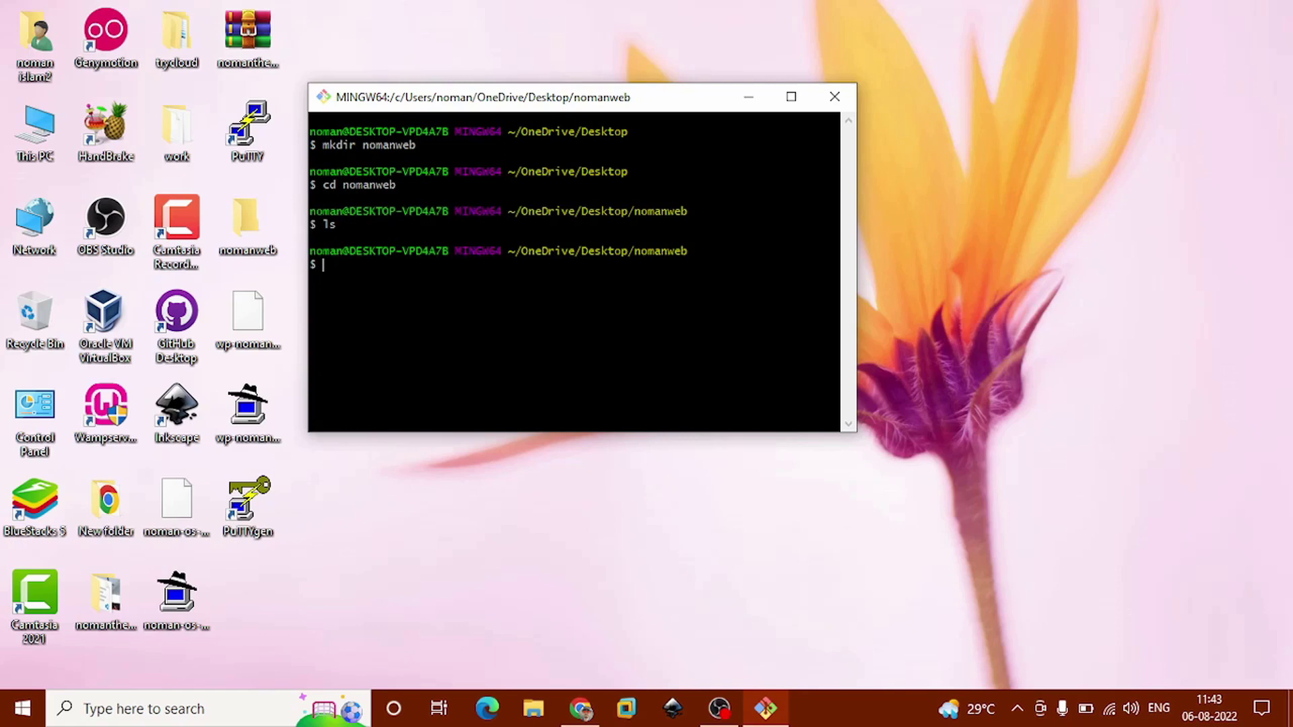
pyautogui.write('python -')
pyautogui.write('m')
pyautogui.write(' venv ')
pyautogui.write('noman')
# Step: Run 'python -m venv noman' to create the noman virtual environment in nomanweb
pyautogui.press('Return')
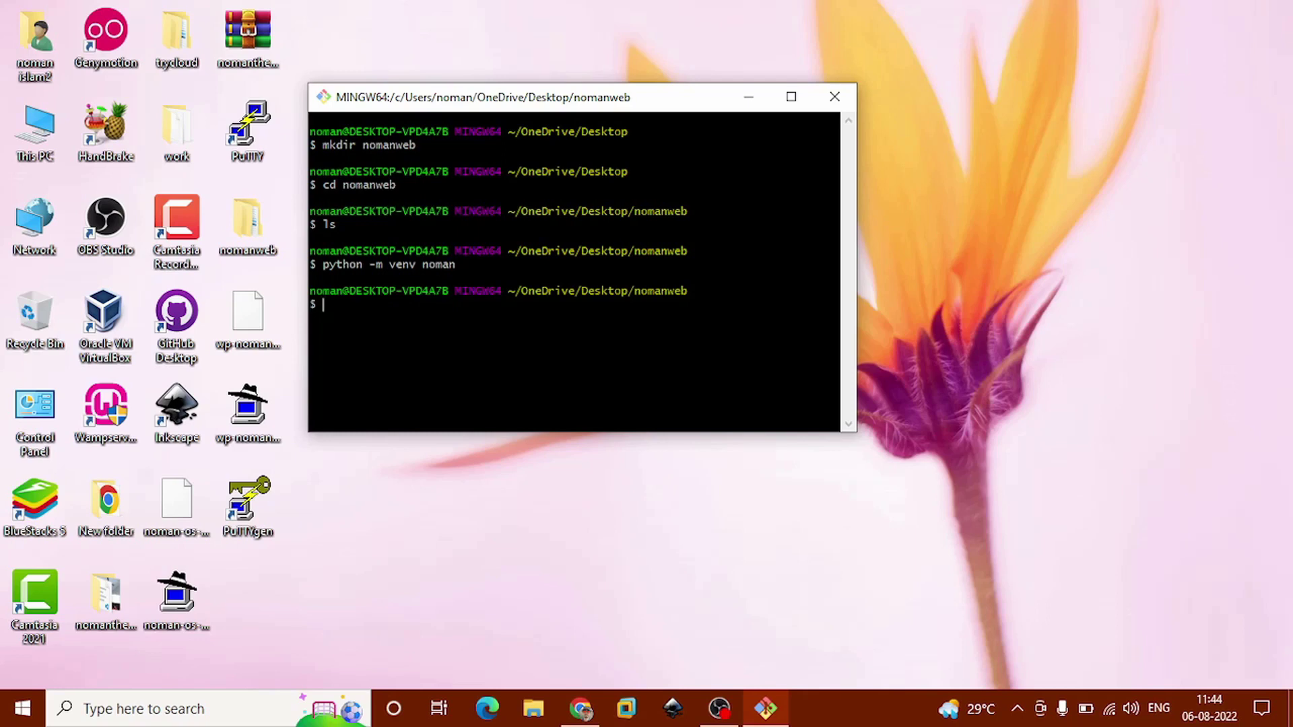
pyautogui.write('source ')
pyautogui.write('noman/')
pyautogui.write('Scripts')
pyautogui.write('/')
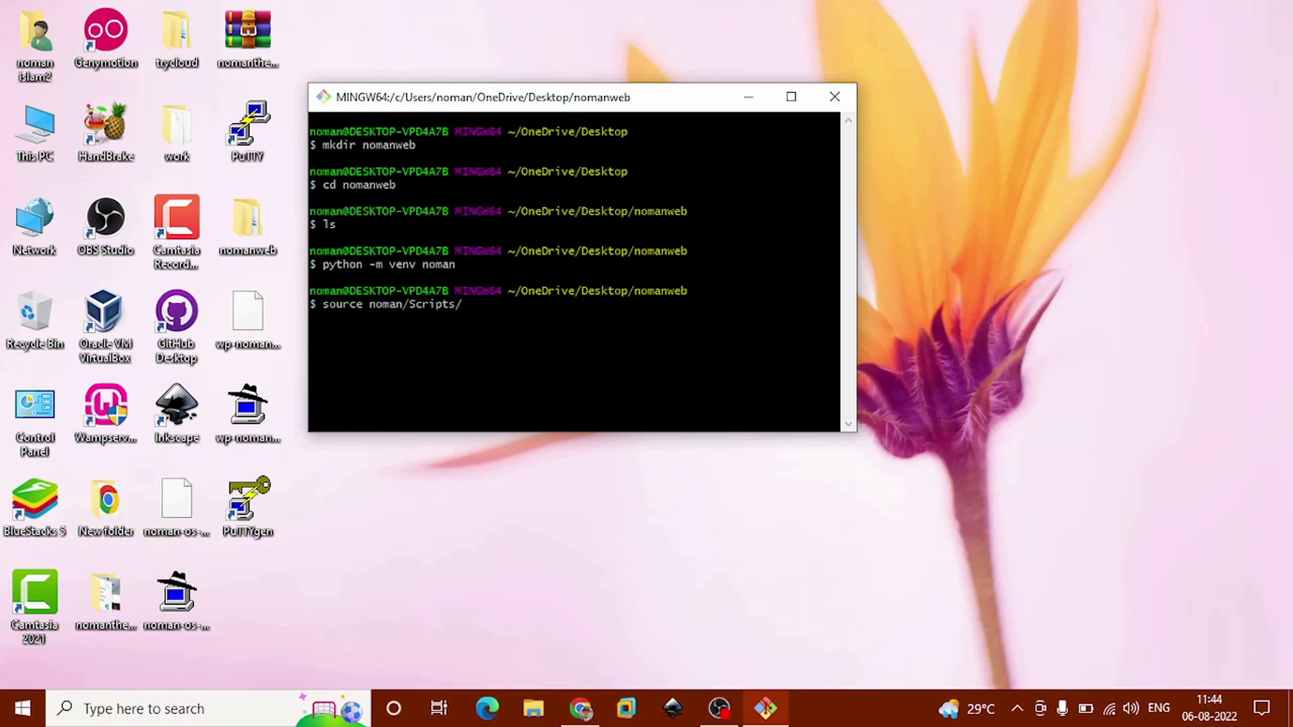
pyautogui.write('activate')
# Step: Activate noman with 'source noman/Scripts/activate' and highlight the (noman) prompt prefix
pyautogui.press('Return')
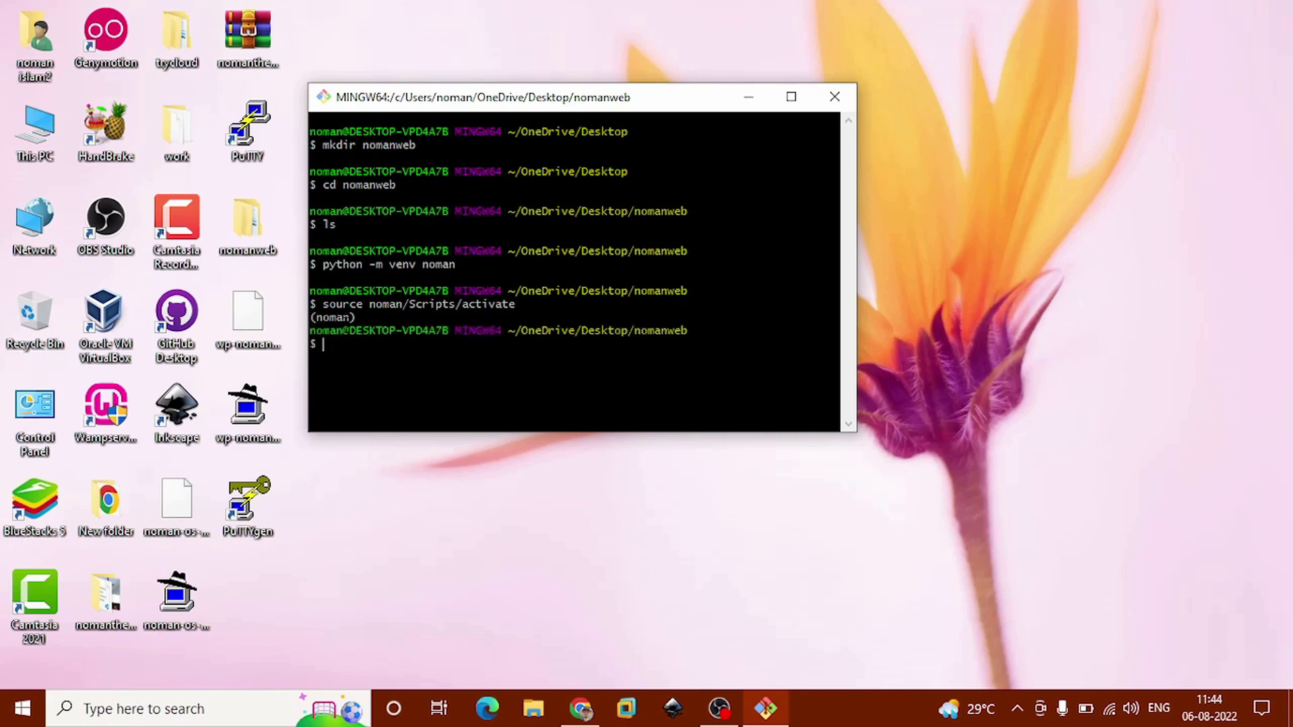
pyautogui.doubleClick(332, 317)
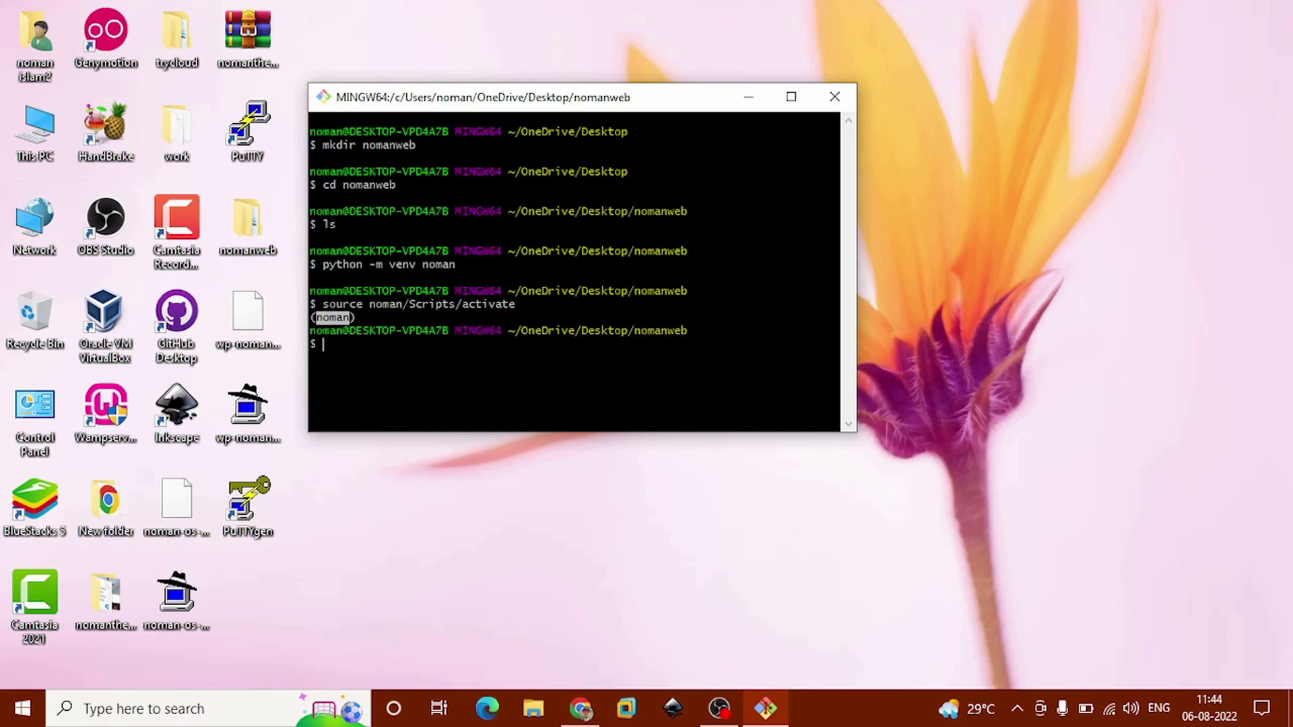